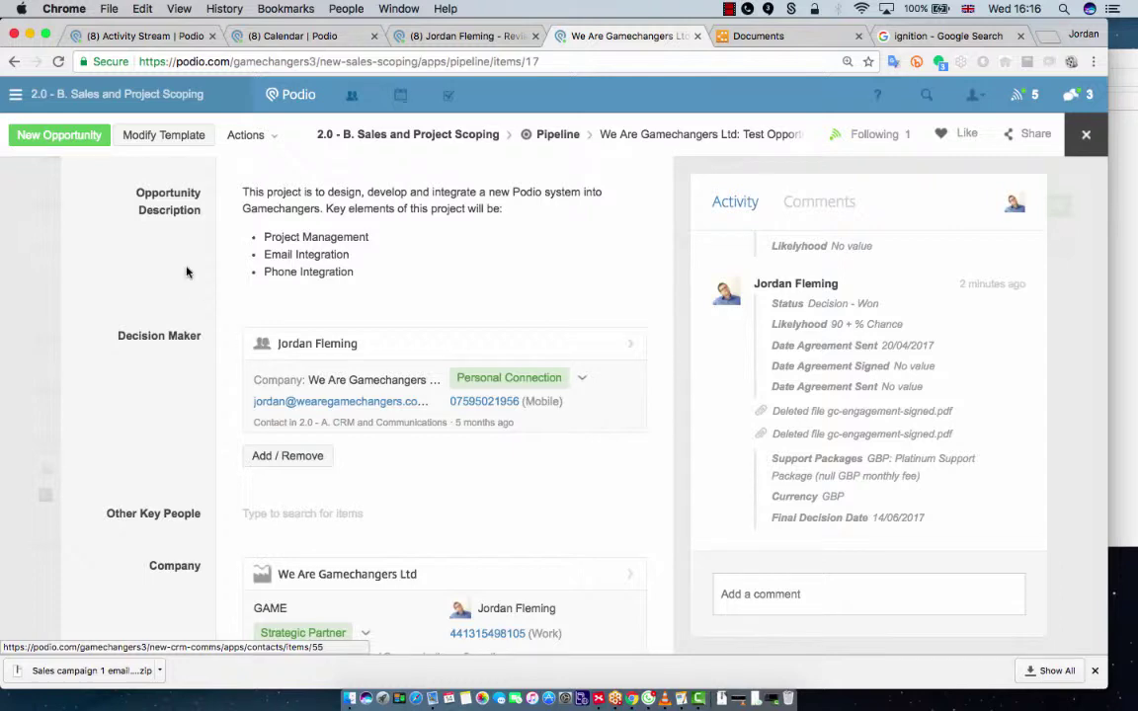
Review the opportunity and send its agreement letter from the Actions field.
{"action": "scroll", "coordinate": [259, 362], "scroll_direction": "up", "scroll_amount": 3}
{"action": "scroll", "coordinate": [197, 320], "scroll_direction": "up", "scroll_amount": 3}
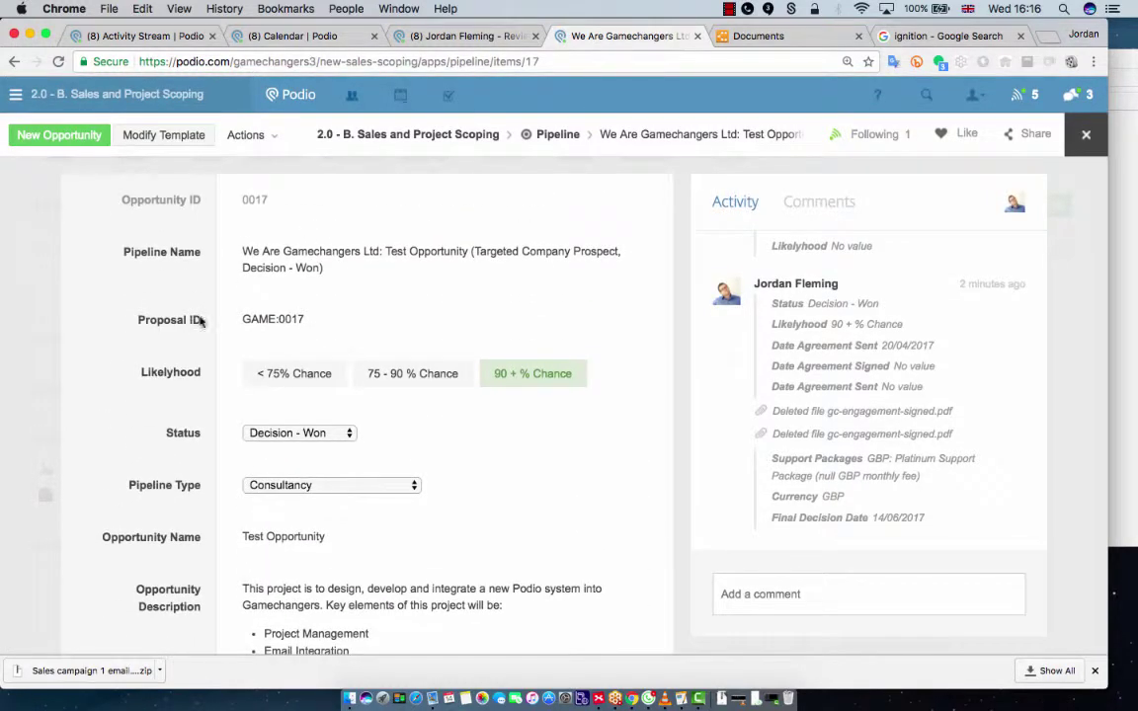
{"action": "scroll", "coordinate": [188, 330], "scroll_direction": "down", "scroll_amount": 1}
{"action": "scroll", "coordinate": [188, 332], "scroll_direction": "down", "scroll_amount": 3}
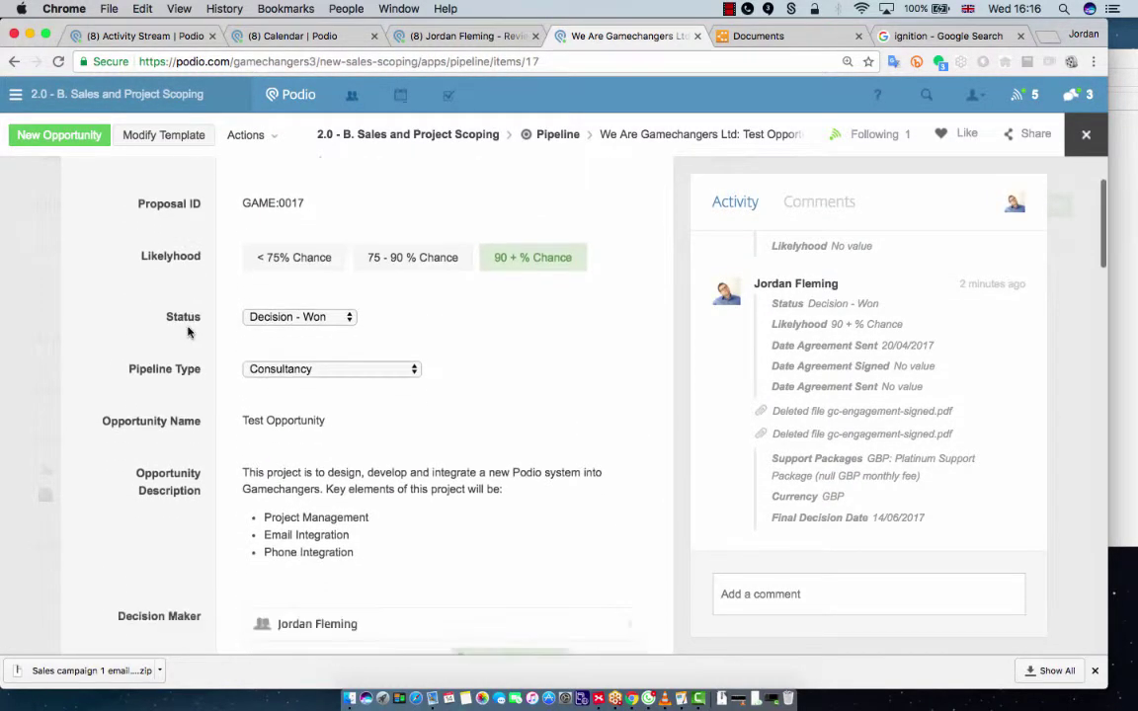
{"action": "scroll", "coordinate": [188, 330], "scroll_direction": "down", "scroll_amount": 2}
{"action": "scroll", "coordinate": [195, 348], "scroll_direction": "down", "scroll_amount": 3}
{"action": "scroll", "coordinate": [190, 363], "scroll_direction": "down", "scroll_amount": 2}
{"action": "scroll", "coordinate": [190, 362], "scroll_direction": "down", "scroll_amount": 3}
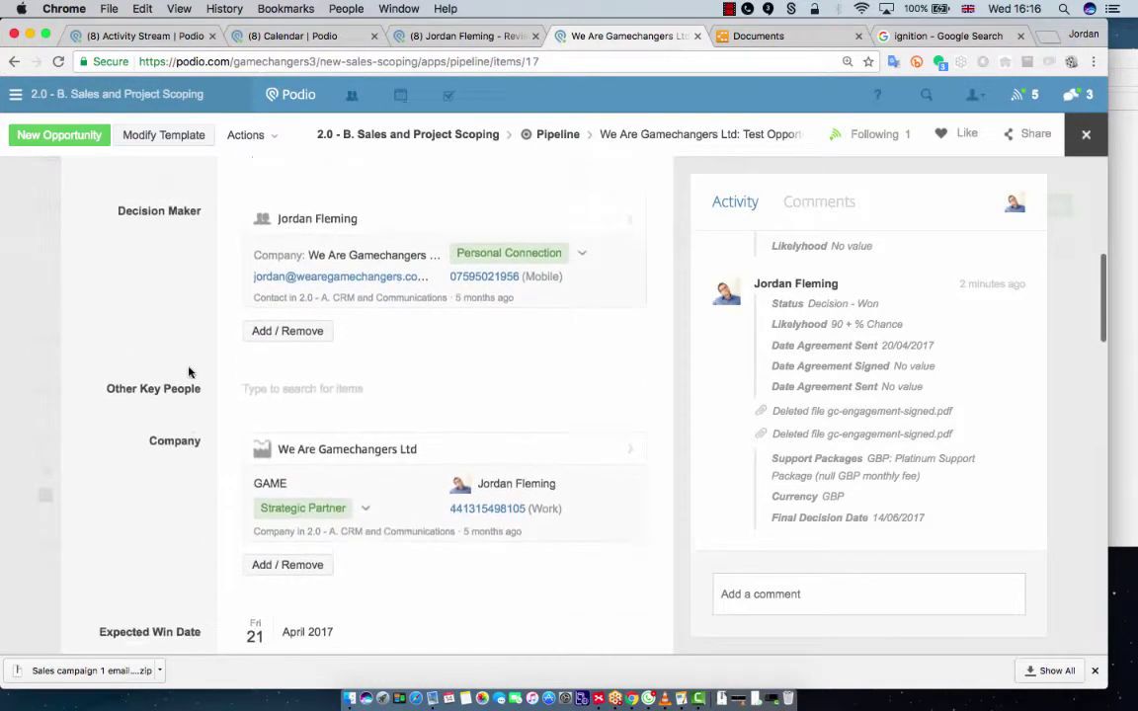
{"action": "scroll", "coordinate": [190, 374], "scroll_direction": "down", "scroll_amount": 2}
{"action": "scroll", "coordinate": [186, 376], "scroll_direction": "down", "scroll_amount": 3}
{"action": "scroll", "coordinate": [191, 398], "scroll_direction": "down", "scroll_amount": 4}
{"action": "scroll", "coordinate": [191, 398], "scroll_direction": "down", "scroll_amount": 3}
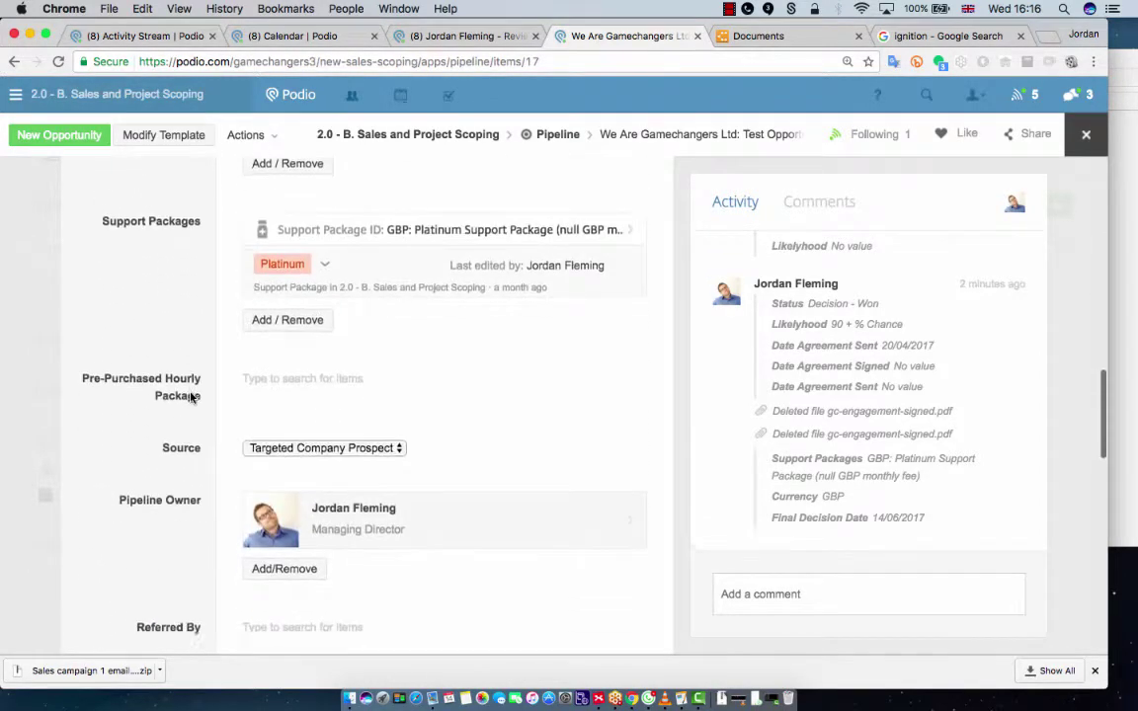
{"action": "scroll", "coordinate": [191, 398], "scroll_direction": "down", "scroll_amount": 3}
{"action": "scroll", "coordinate": [191, 398], "scroll_direction": "down", "scroll_amount": 3}
{"action": "scroll", "coordinate": [191, 399], "scroll_direction": "down", "scroll_amount": 3}
{"action": "scroll", "coordinate": [191, 398], "scroll_direction": "down", "scroll_amount": 1}
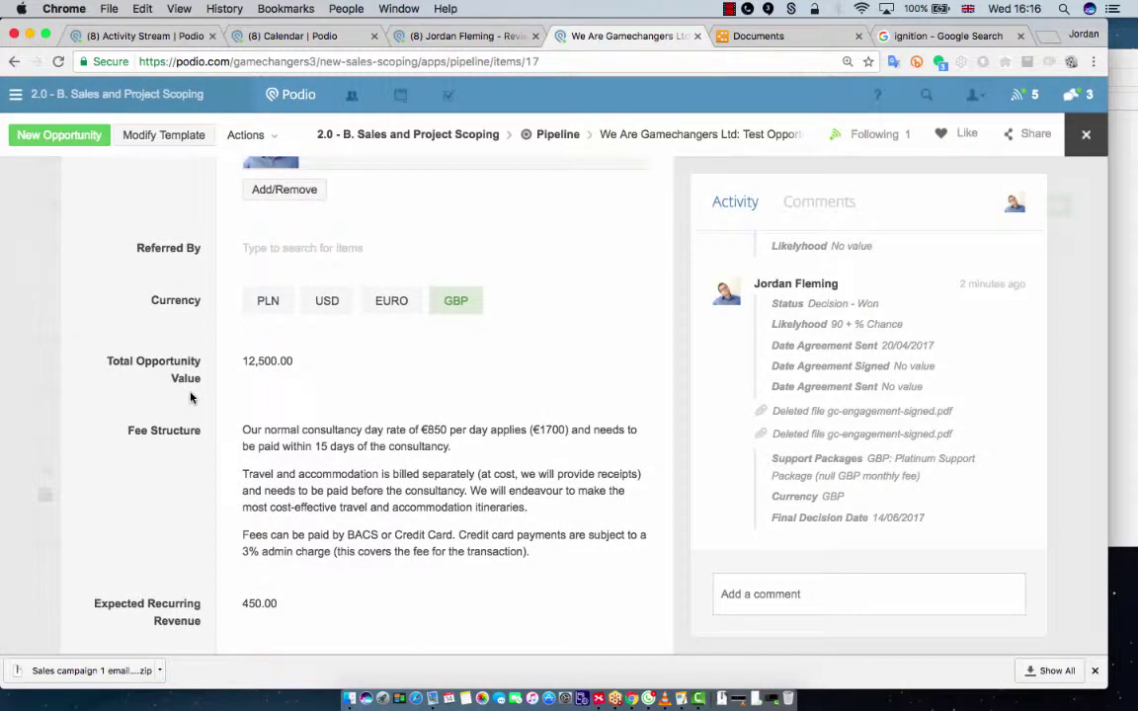
{"action": "scroll", "coordinate": [191, 398], "scroll_direction": "down", "scroll_amount": 1}
{"action": "scroll", "coordinate": [191, 398], "scroll_direction": "down", "scroll_amount": 3}
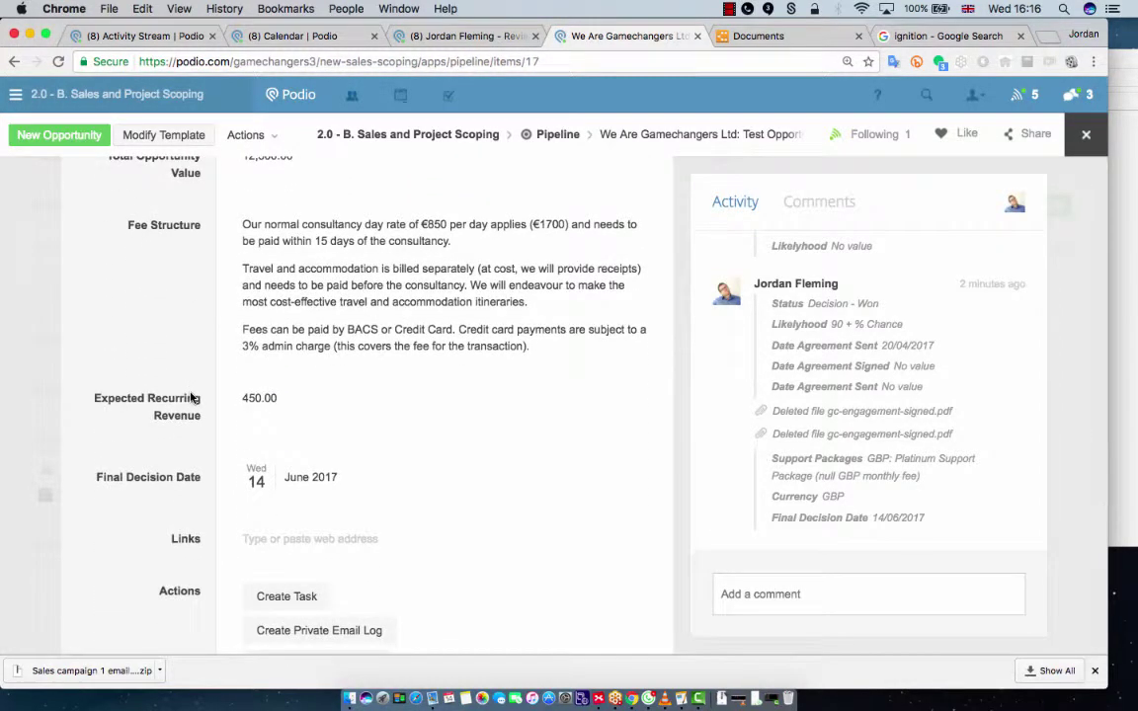
{"action": "scroll", "coordinate": [190, 399], "scroll_direction": "up", "scroll_amount": 1}
{"action": "scroll", "coordinate": [191, 398], "scroll_direction": "up", "scroll_amount": 3}
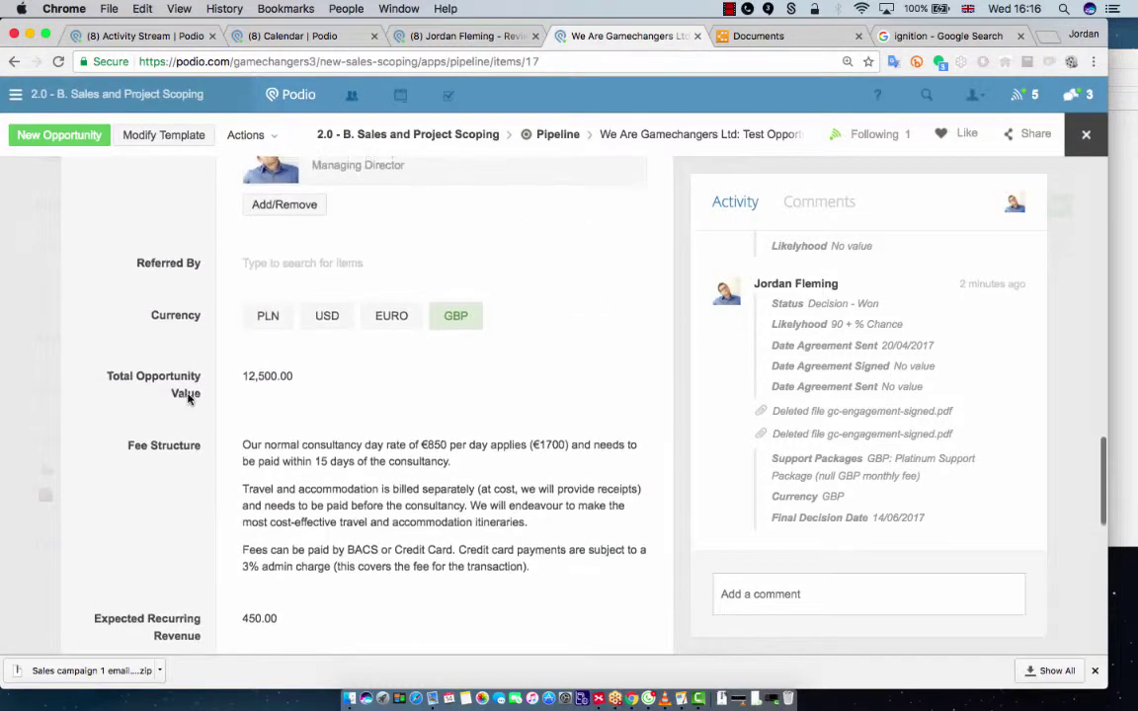
{"action": "scroll", "coordinate": [188, 399], "scroll_direction": "down", "scroll_amount": 2}
{"action": "scroll", "coordinate": [188, 400], "scroll_direction": "down", "scroll_amount": 4}
{"action": "scroll", "coordinate": [187, 399], "scroll_direction": "down", "scroll_amount": 2}
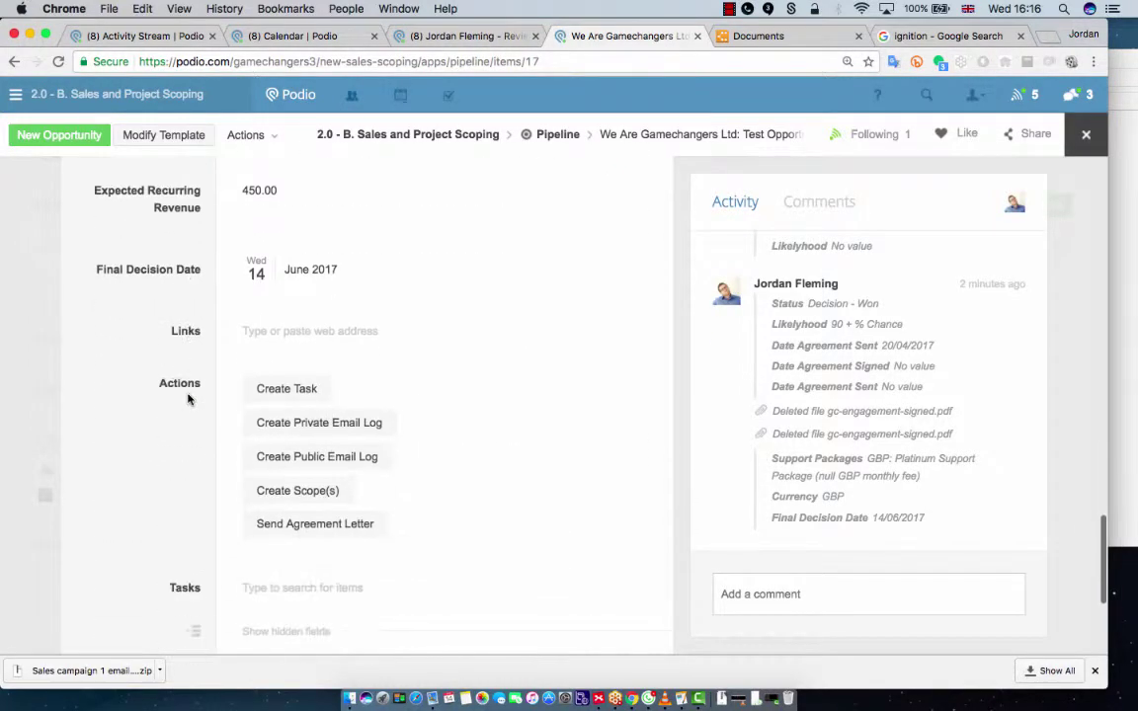
{"action": "scroll", "coordinate": [188, 399], "scroll_direction": "down", "scroll_amount": 1}
{"action": "scroll", "coordinate": [188, 399], "scroll_direction": "down", "scroll_amount": 1}
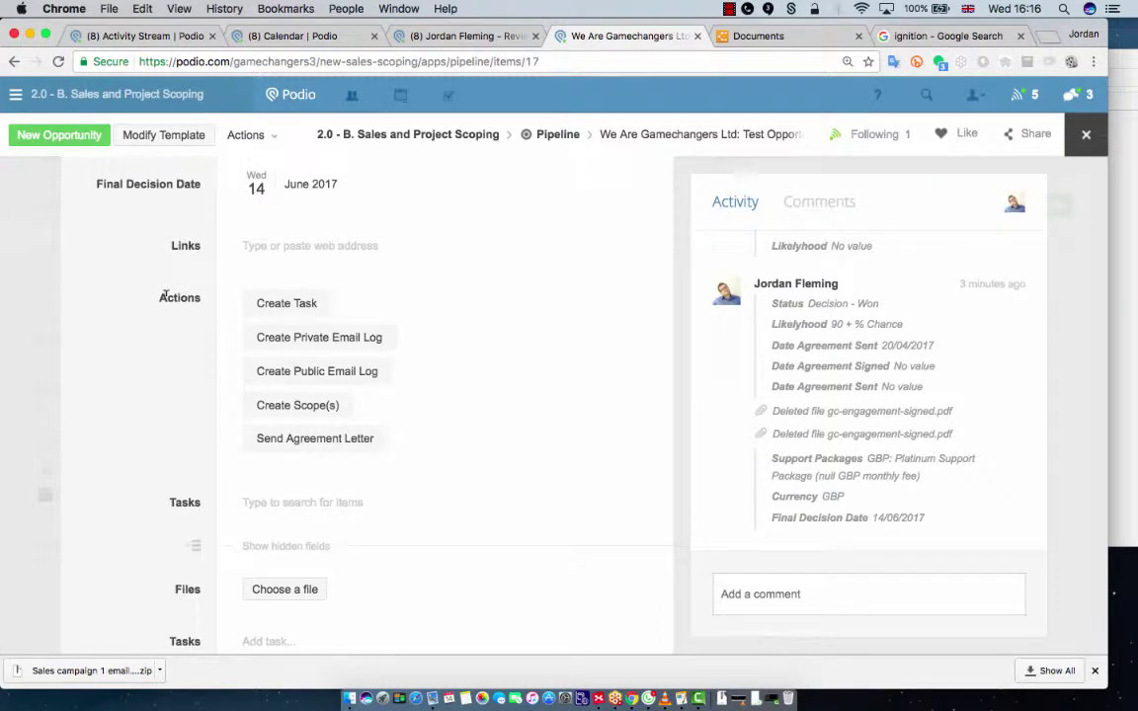
{"action": "left_click", "coordinate": [303, 446]}
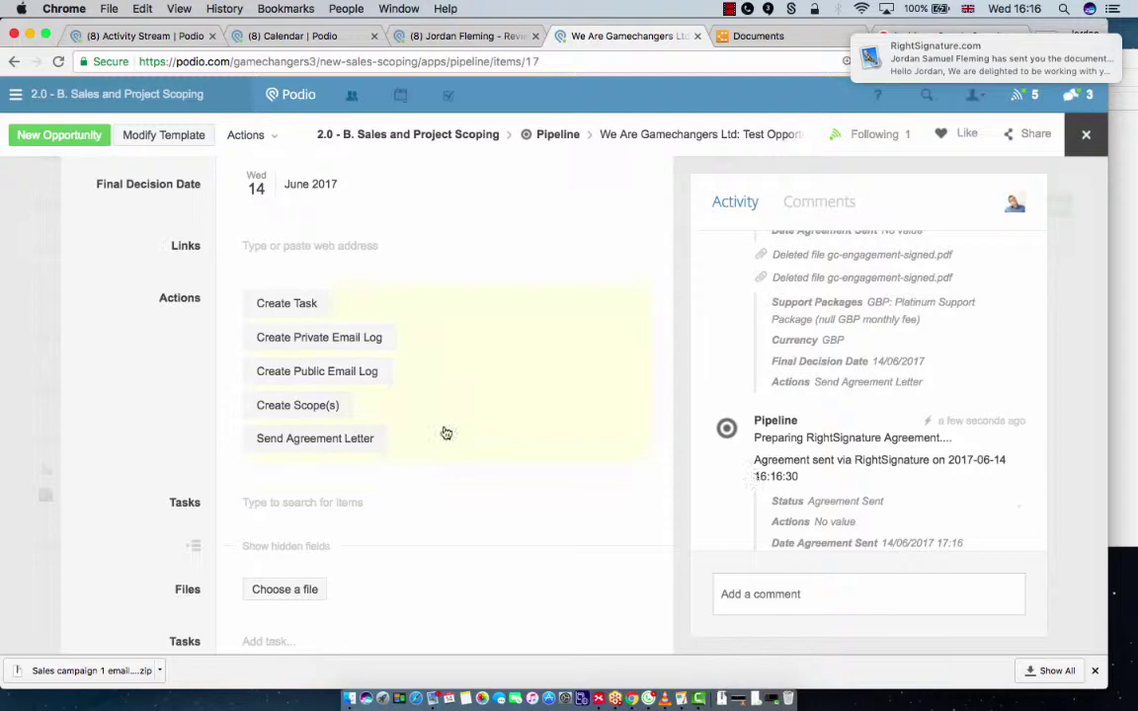
Check the RightSignature email, then show Podio's hidden fields with Date Agreement Sent.
{"action": "key", "text": "super+Tab"}
{"action": "double_click", "coordinate": [331, 158]}
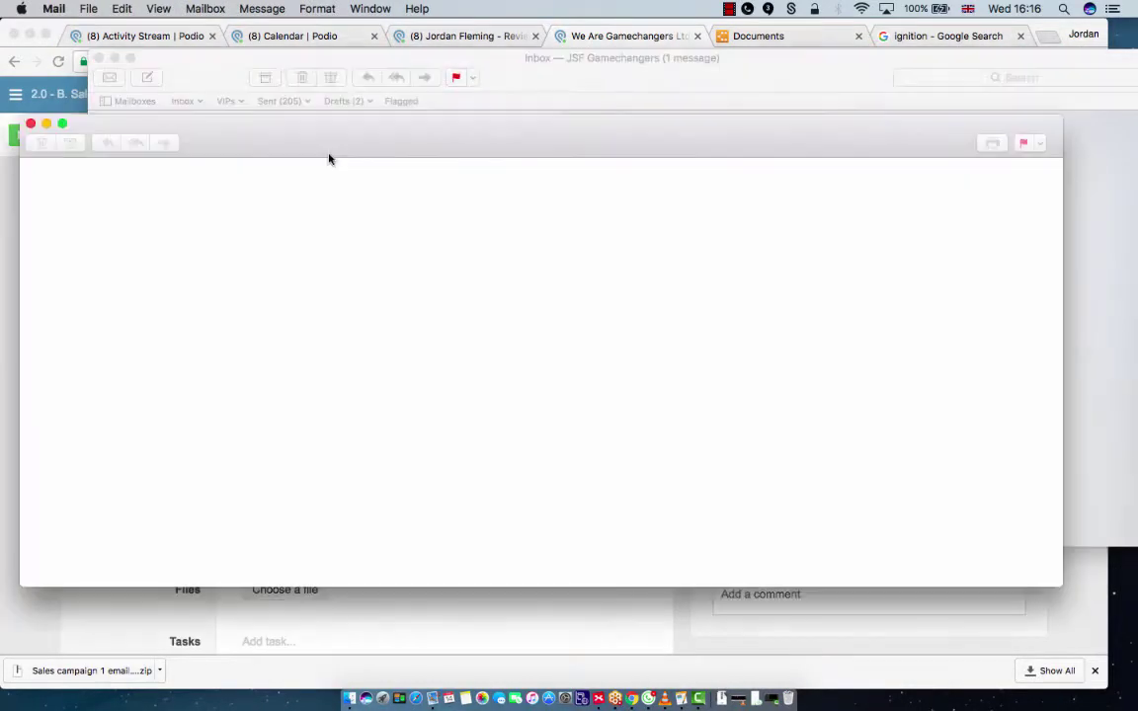
{"action": "key", "text": "super+Tab"}
{"action": "key", "text": "super+Tab"}
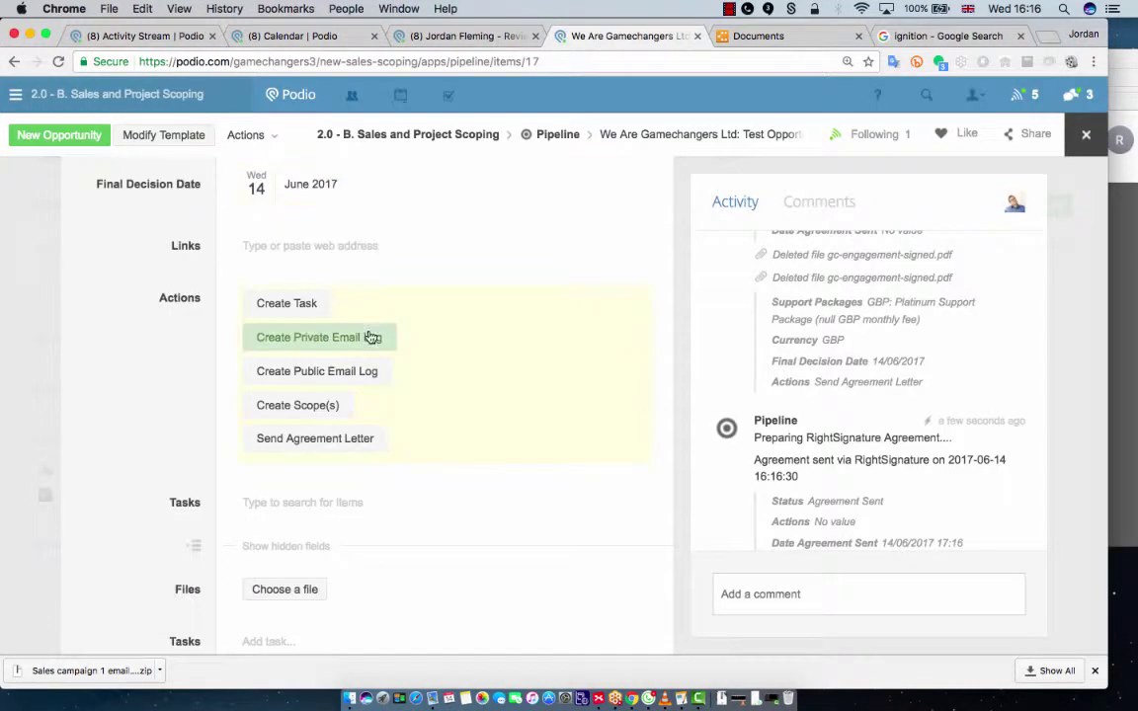
{"action": "scroll", "coordinate": [197, 365], "scroll_direction": "down", "scroll_amount": 4}
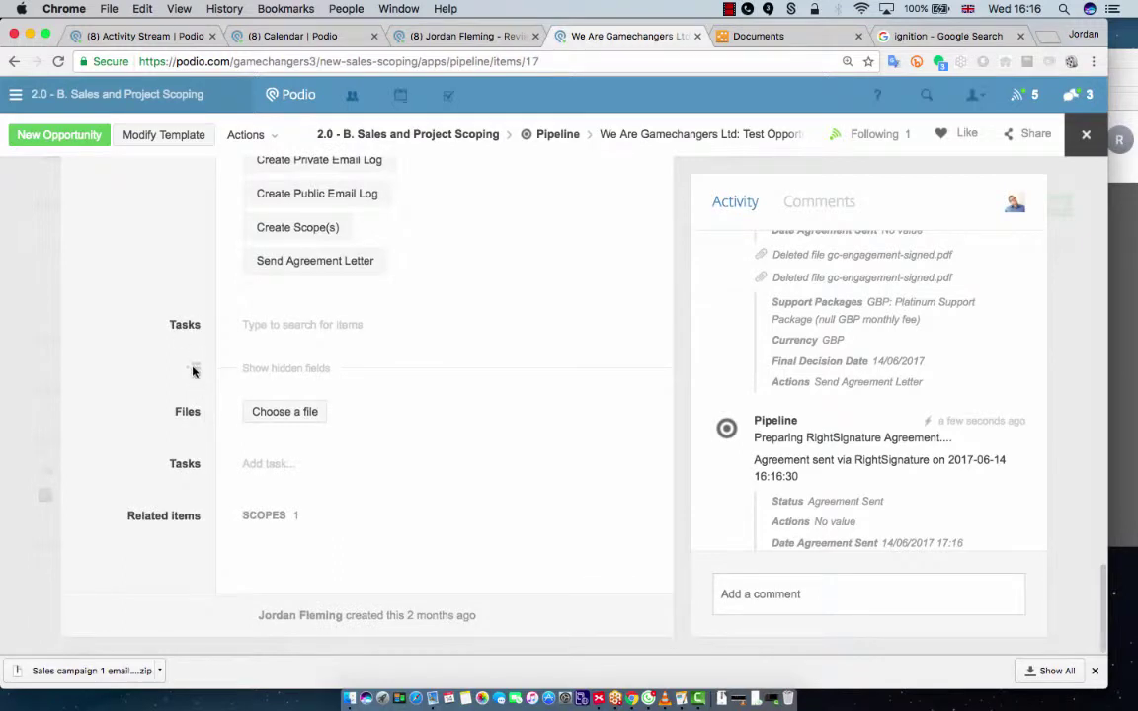
{"action": "left_click", "coordinate": [195, 367]}
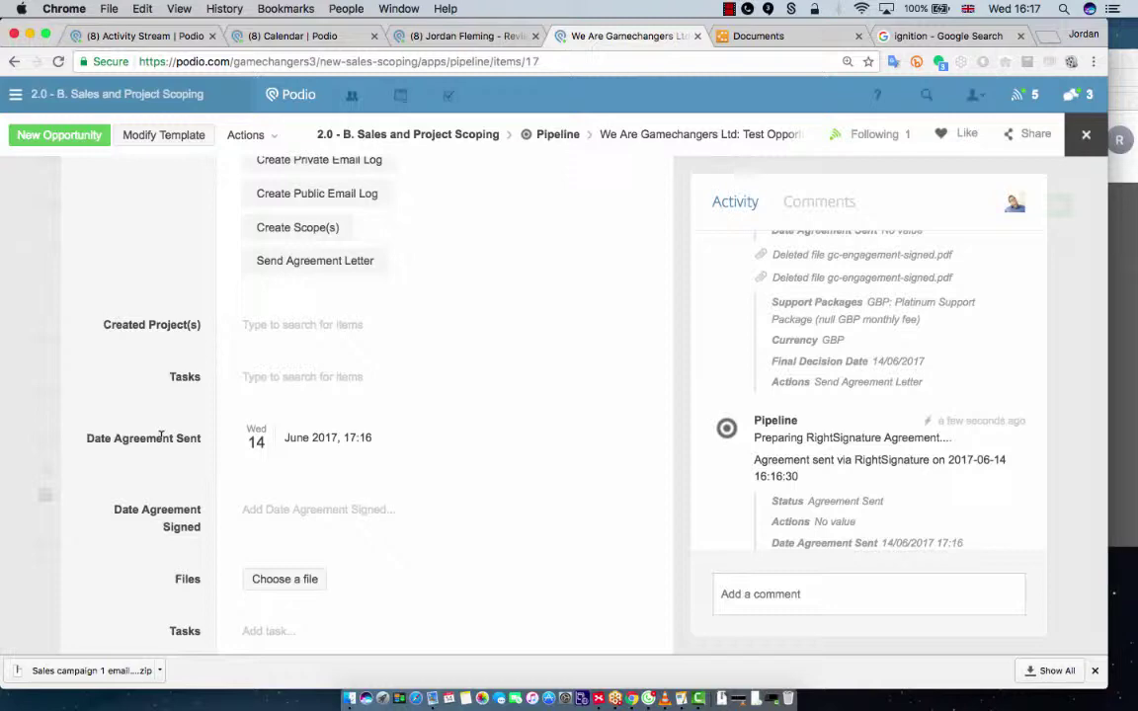
Open the Gamechangers Engagement GAME:0017 email and scroll to its Review & Sign Document button.
{"action": "key", "text": "super+Tab"}
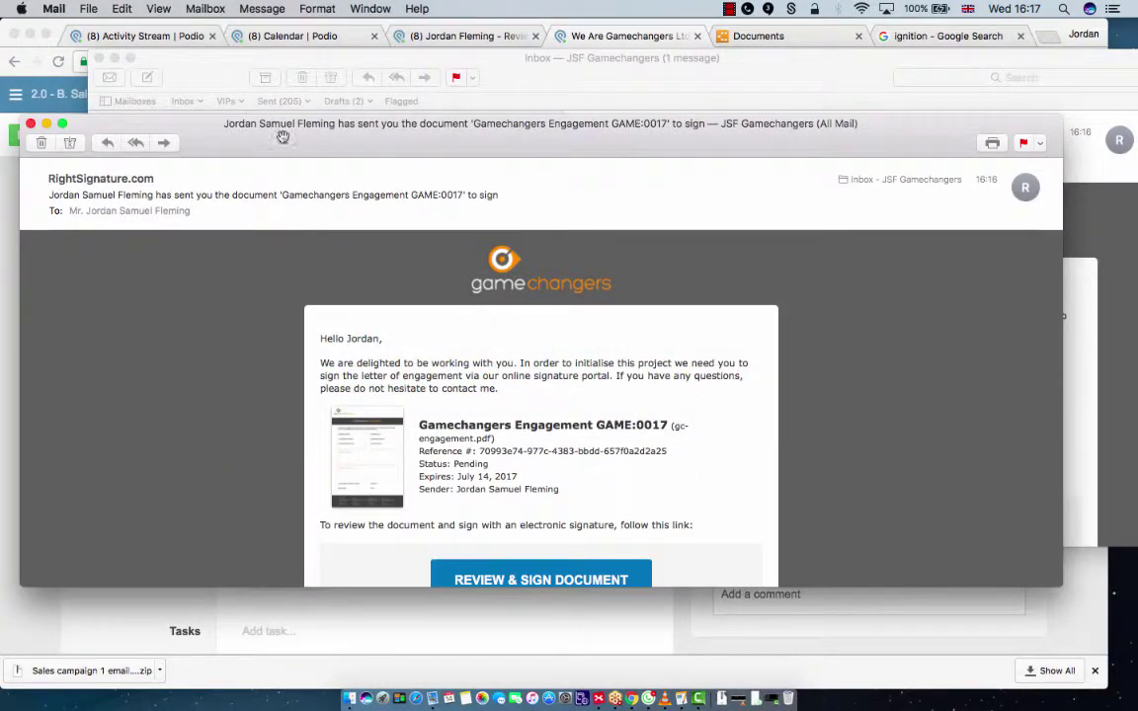
{"action": "left_click_drag", "start_coordinate": [255, 119], "coordinate": [288, 56]}
{"action": "scroll", "coordinate": [524, 196], "scroll_direction": "down", "scroll_amount": 1}
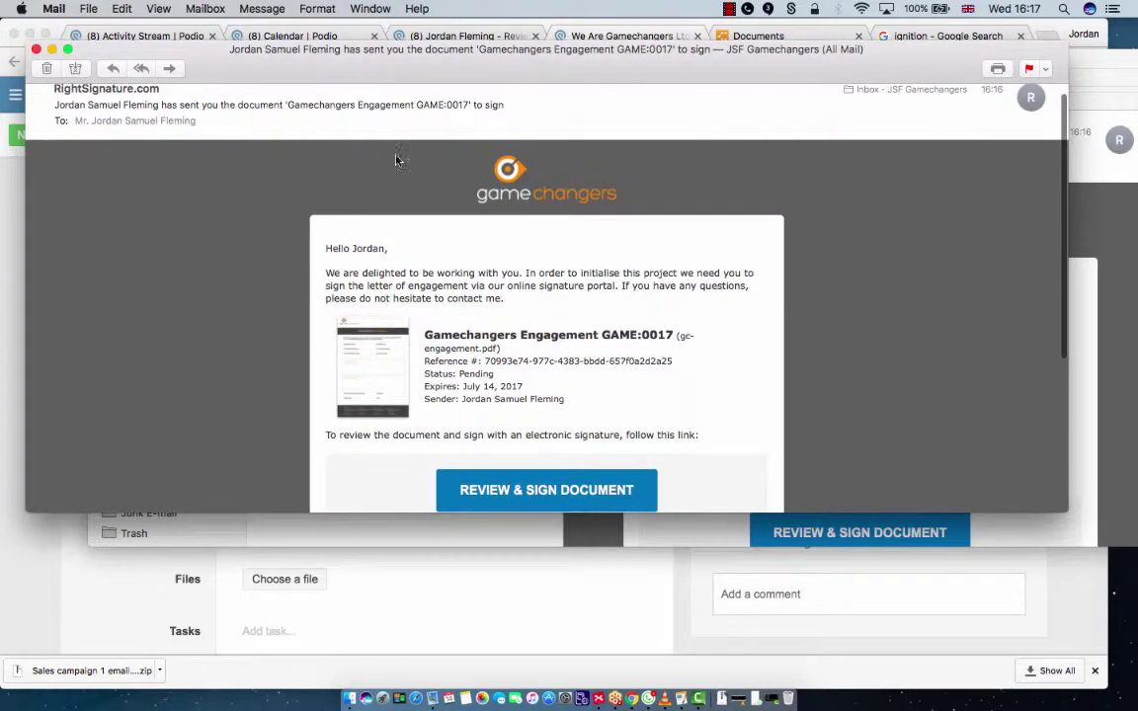
{"action": "scroll", "coordinate": [211, 241], "scroll_direction": "down", "scroll_amount": 2}
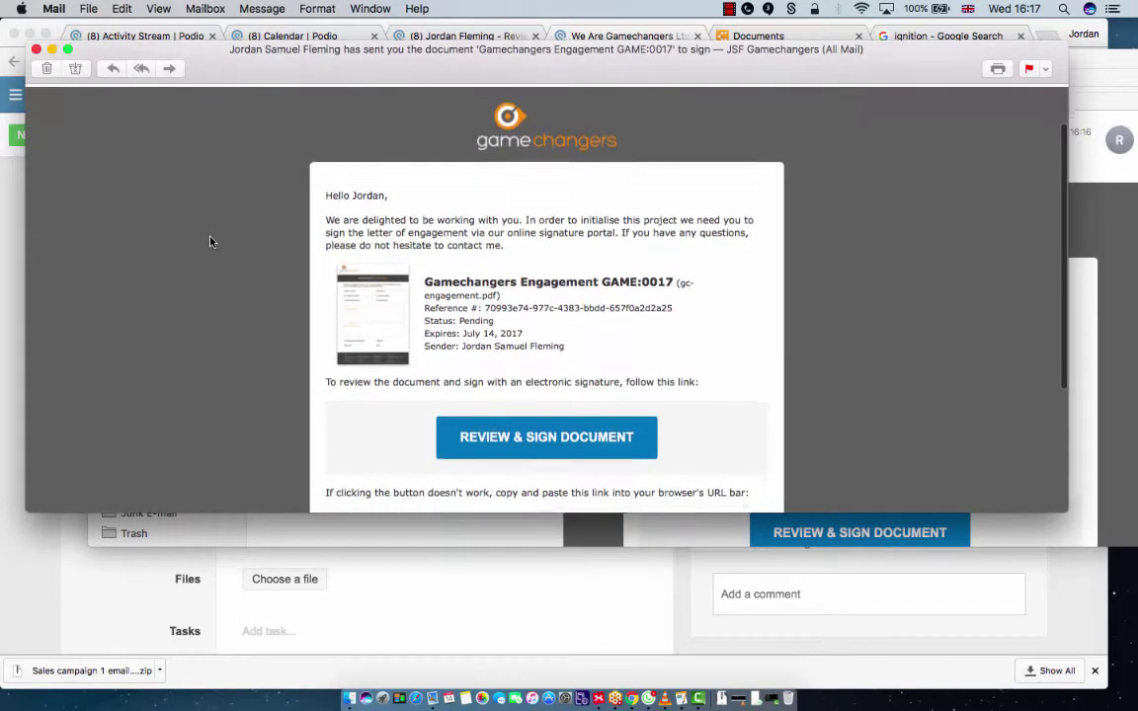
{"action": "scroll", "coordinate": [299, 237], "scroll_direction": "down", "scroll_amount": 1}
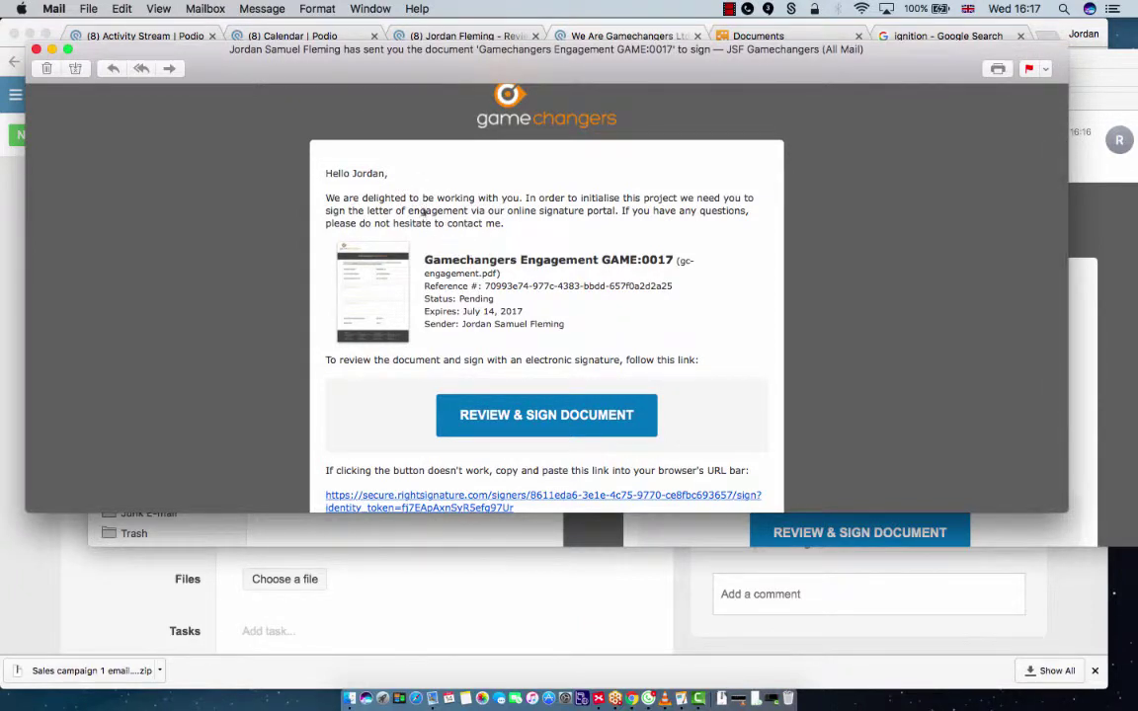
{"action": "scroll", "coordinate": [423, 212], "scroll_direction": "up", "scroll_amount": 4}
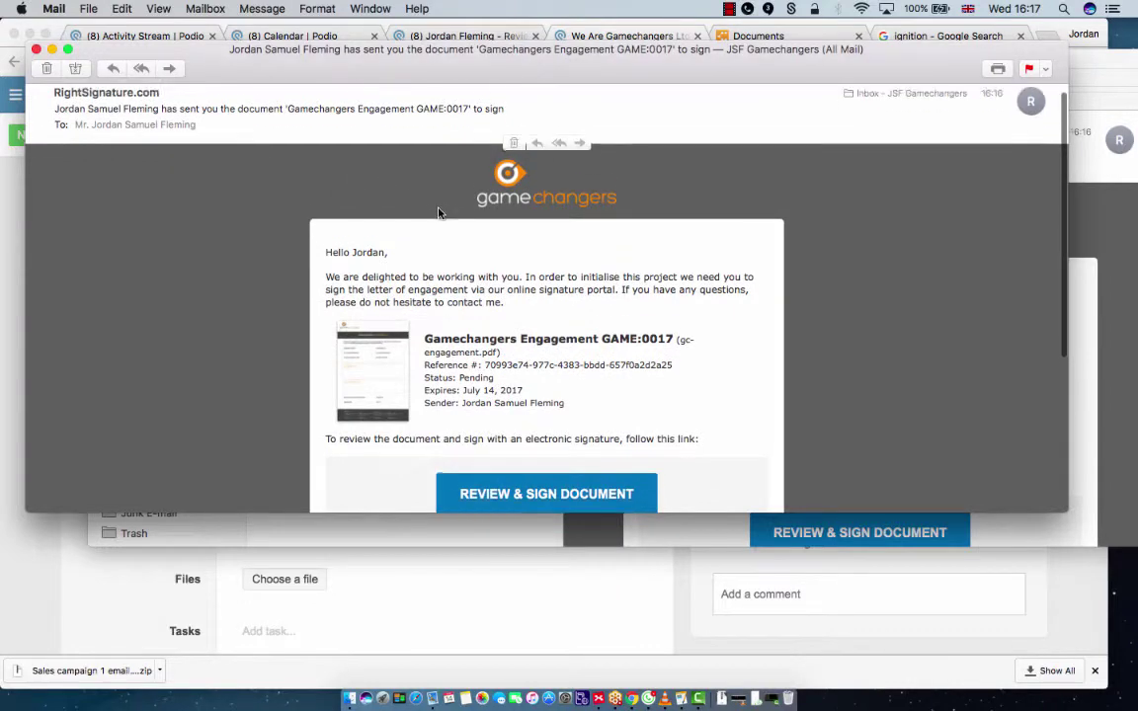
{"action": "scroll", "coordinate": [645, 417], "scroll_direction": "up", "scroll_amount": 1}
{"action": "scroll", "coordinate": [610, 382], "scroll_direction": "down", "scroll_amount": 2}
{"action": "scroll", "coordinate": [424, 247], "scroll_direction": "up", "scroll_amount": 2}
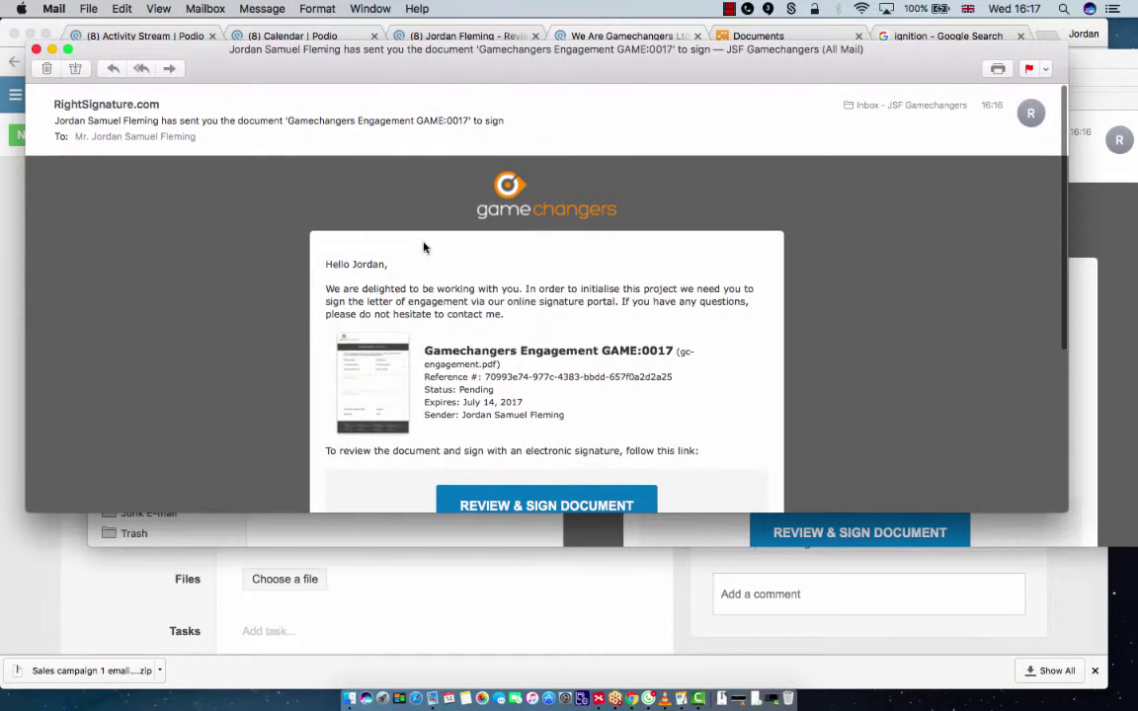
{"action": "scroll", "coordinate": [339, 227], "scroll_direction": "down", "scroll_amount": 3}
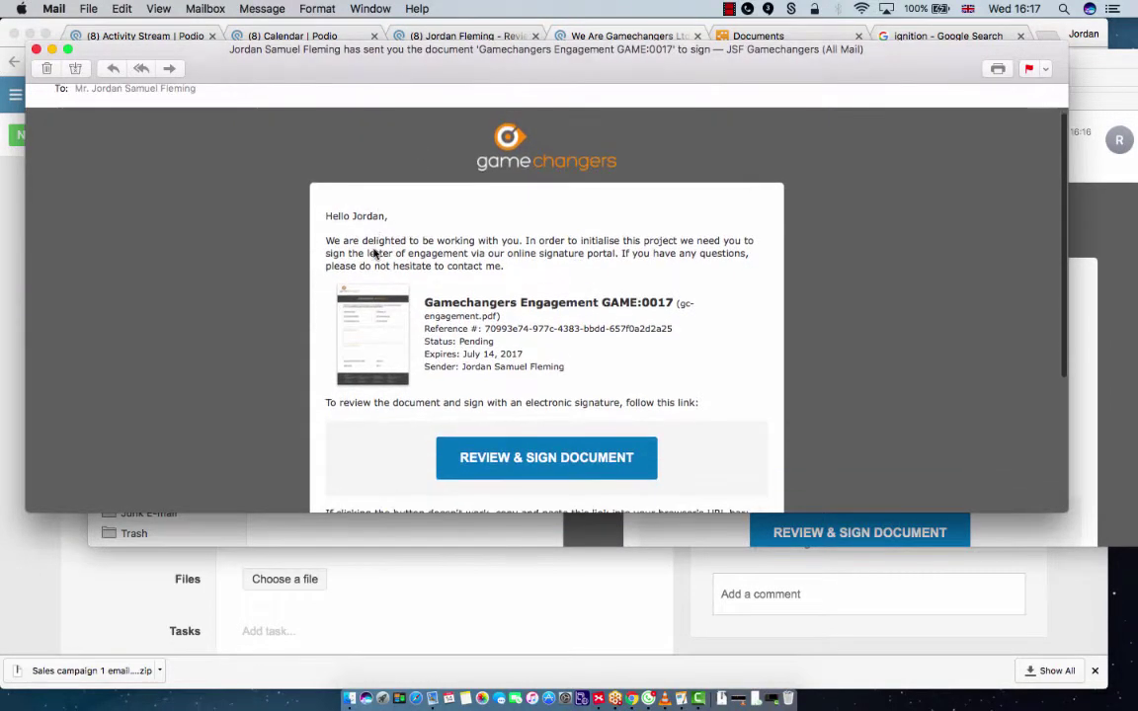
{"action": "scroll", "coordinate": [471, 364], "scroll_direction": "down", "scroll_amount": 5}
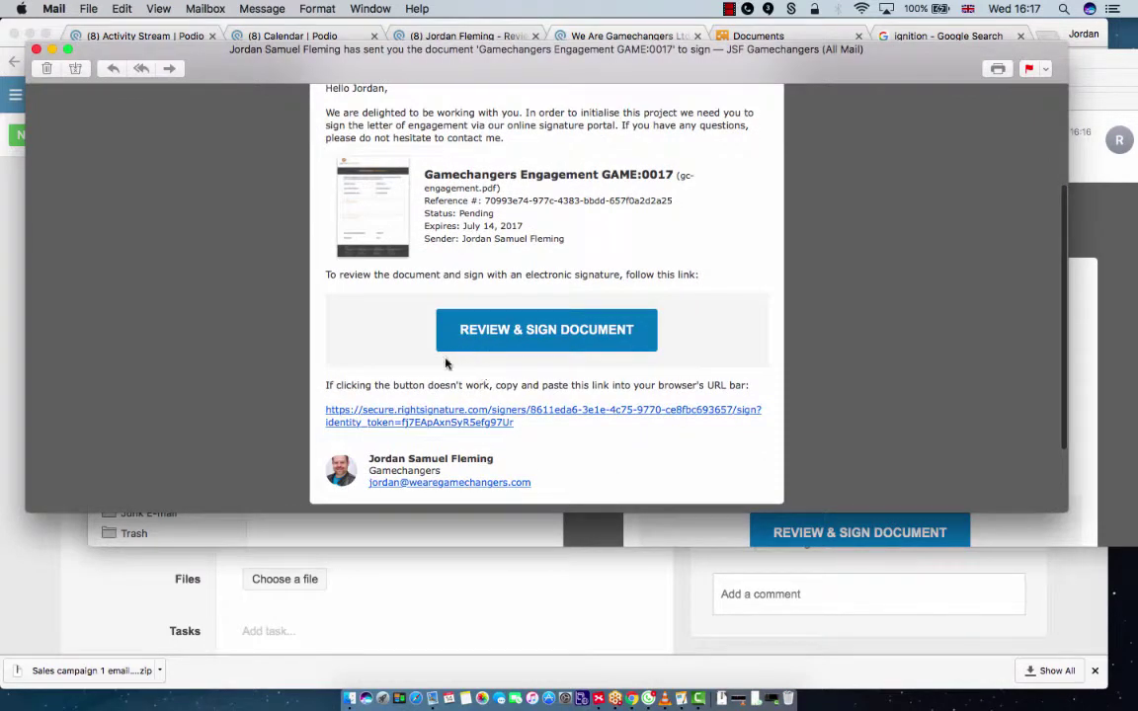
{"action": "scroll", "coordinate": [401, 329], "scroll_direction": "down", "scroll_amount": 3}
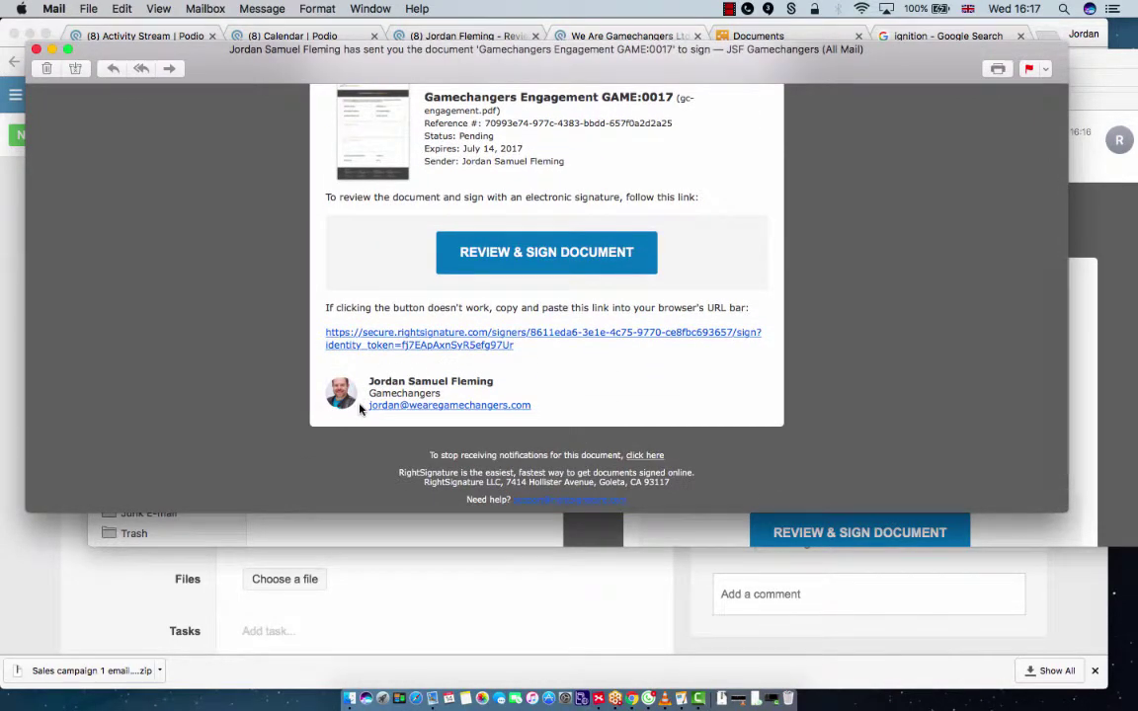
{"action": "scroll", "coordinate": [403, 374], "scroll_direction": "down", "scroll_amount": 2}
{"action": "scroll", "coordinate": [403, 374], "scroll_direction": "up", "scroll_amount": 5}
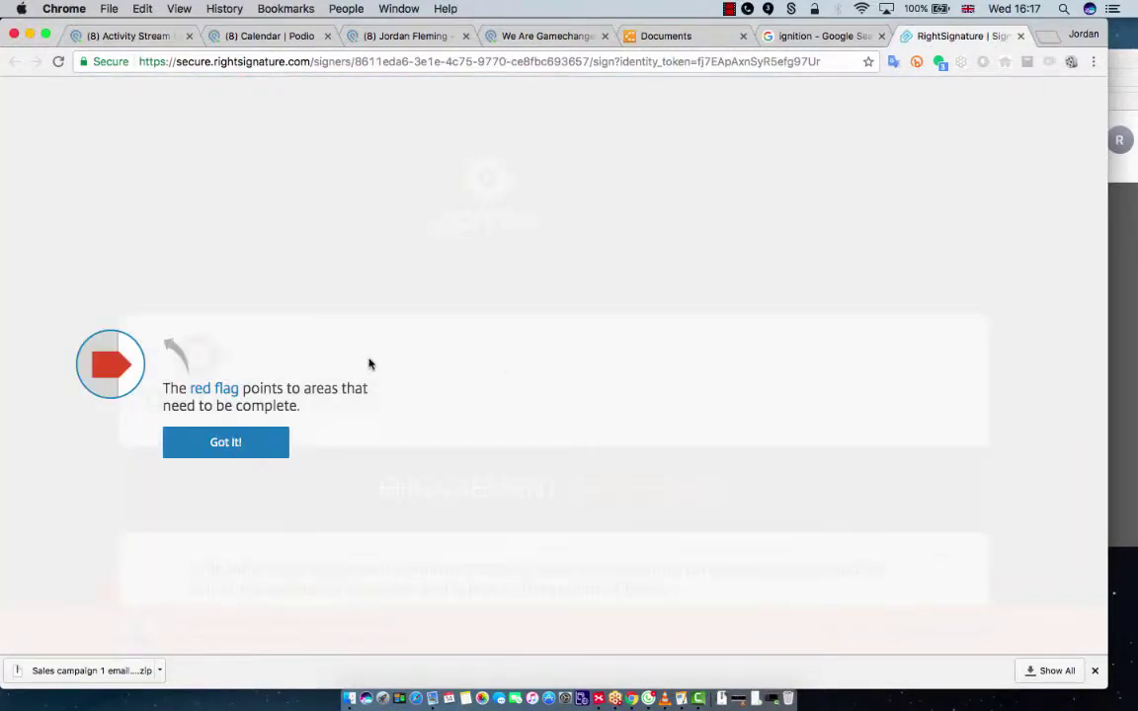
Dismiss the red-flag and document-progress tips and begin reading the agreement.
{"action": "left_click", "coordinate": [227, 442]}
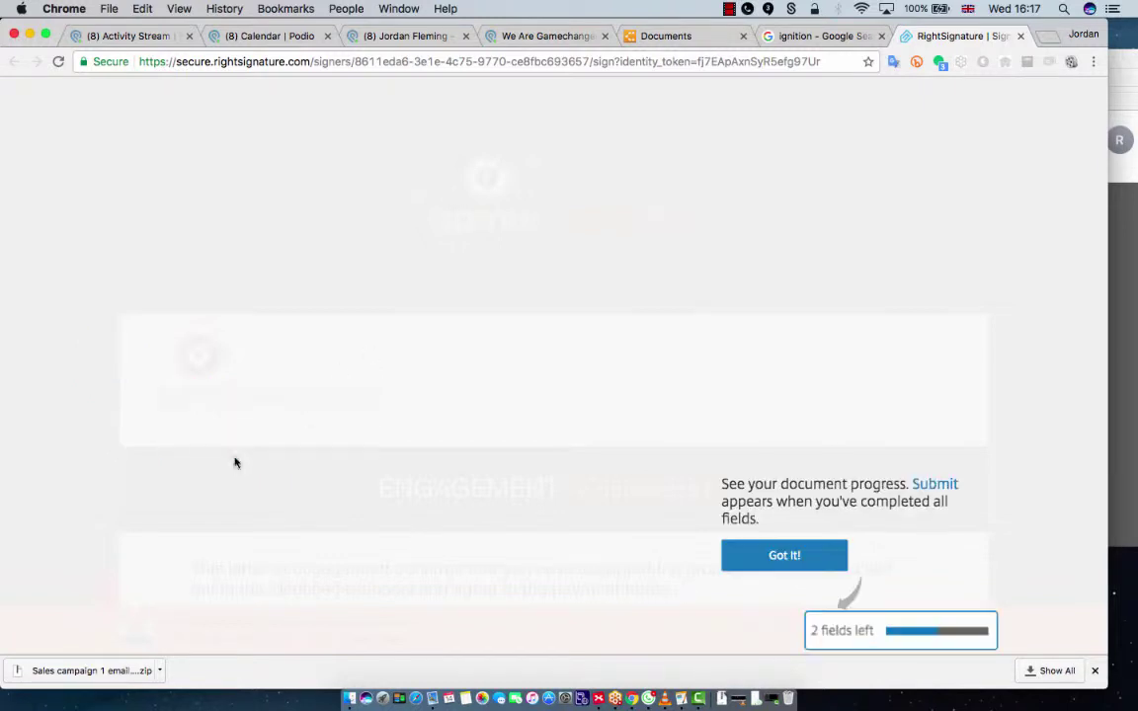
{"action": "left_click", "coordinate": [766, 556]}
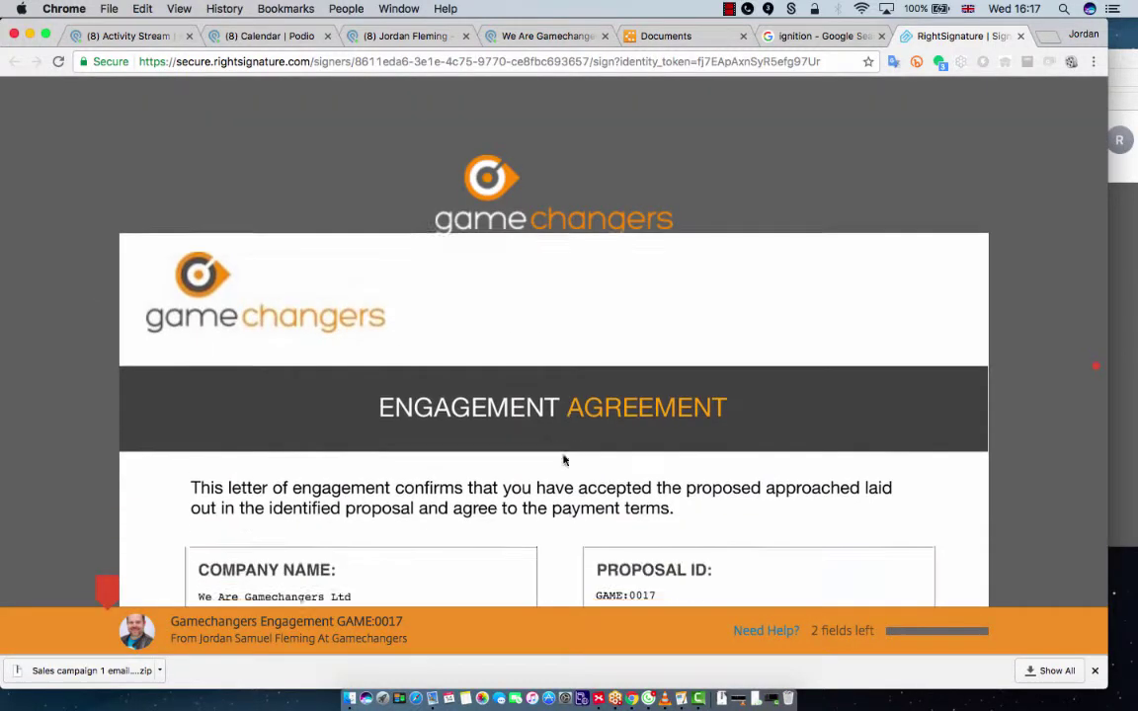
{"action": "scroll", "coordinate": [593, 474], "scroll_direction": "down", "scroll_amount": 2}
{"action": "scroll", "coordinate": [565, 459], "scroll_direction": "down", "scroll_amount": 3}
{"action": "scroll", "coordinate": [564, 459], "scroll_direction": "down", "scroll_amount": 2}
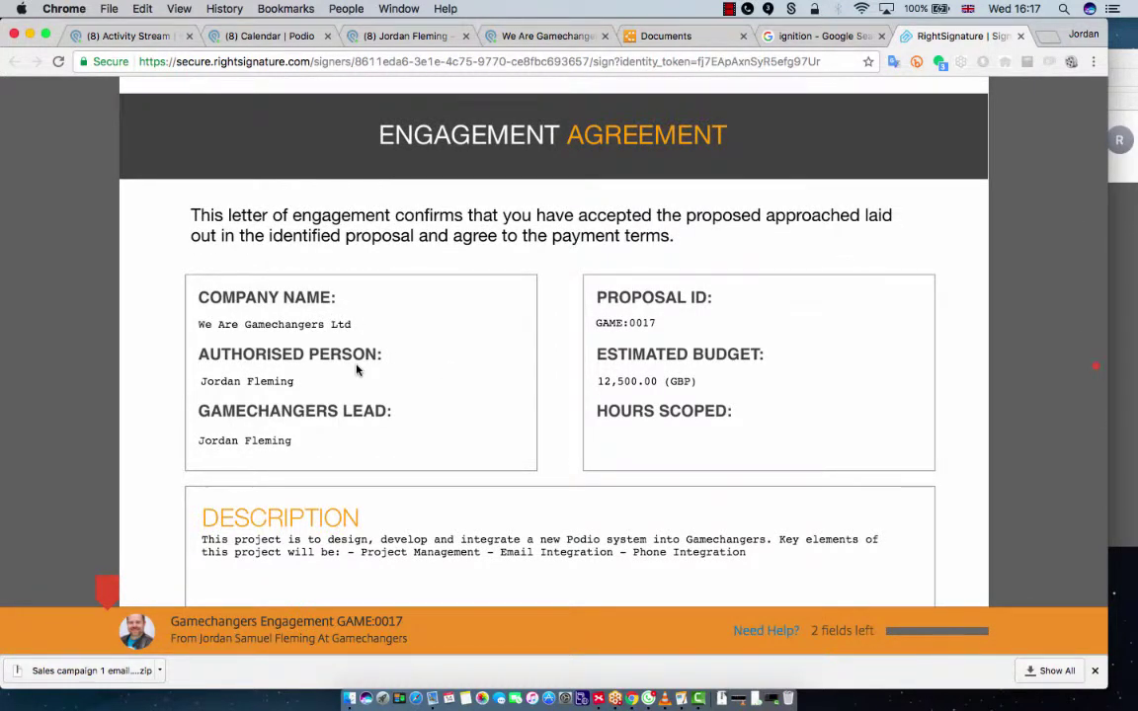
Read past Description and Fee Structure down to the empty Signature and Date fields.
{"action": "scroll", "coordinate": [326, 375], "scroll_direction": "down", "scroll_amount": 1}
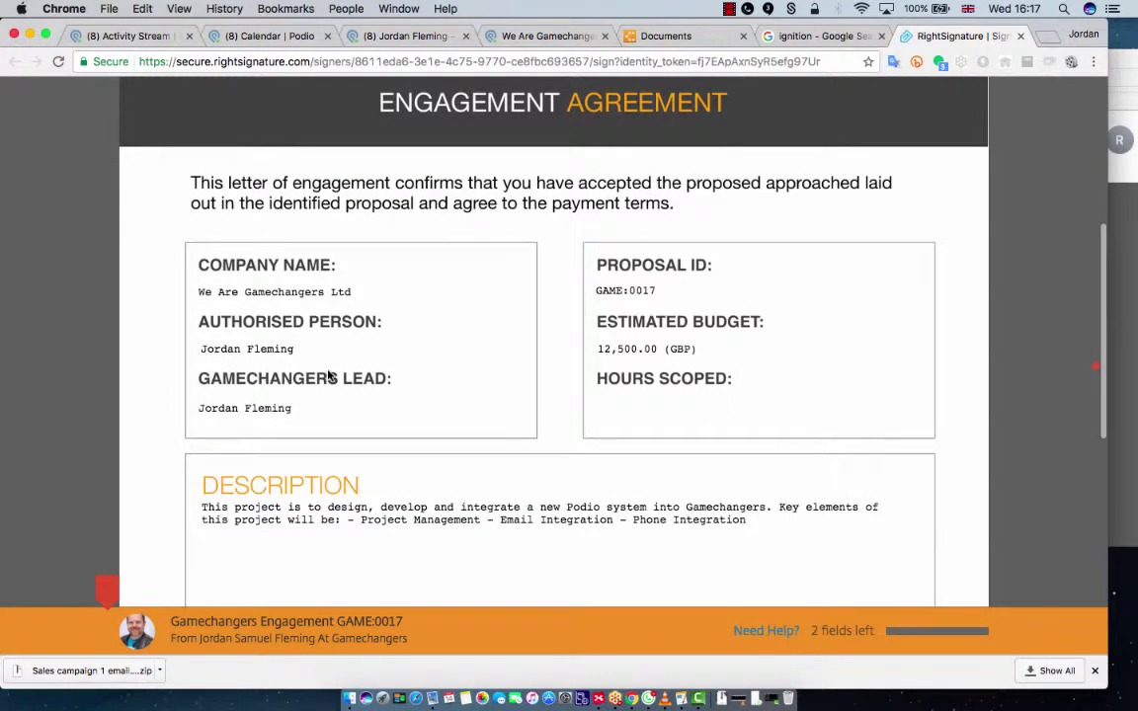
{"action": "scroll", "coordinate": [328, 374], "scroll_direction": "down", "scroll_amount": 1}
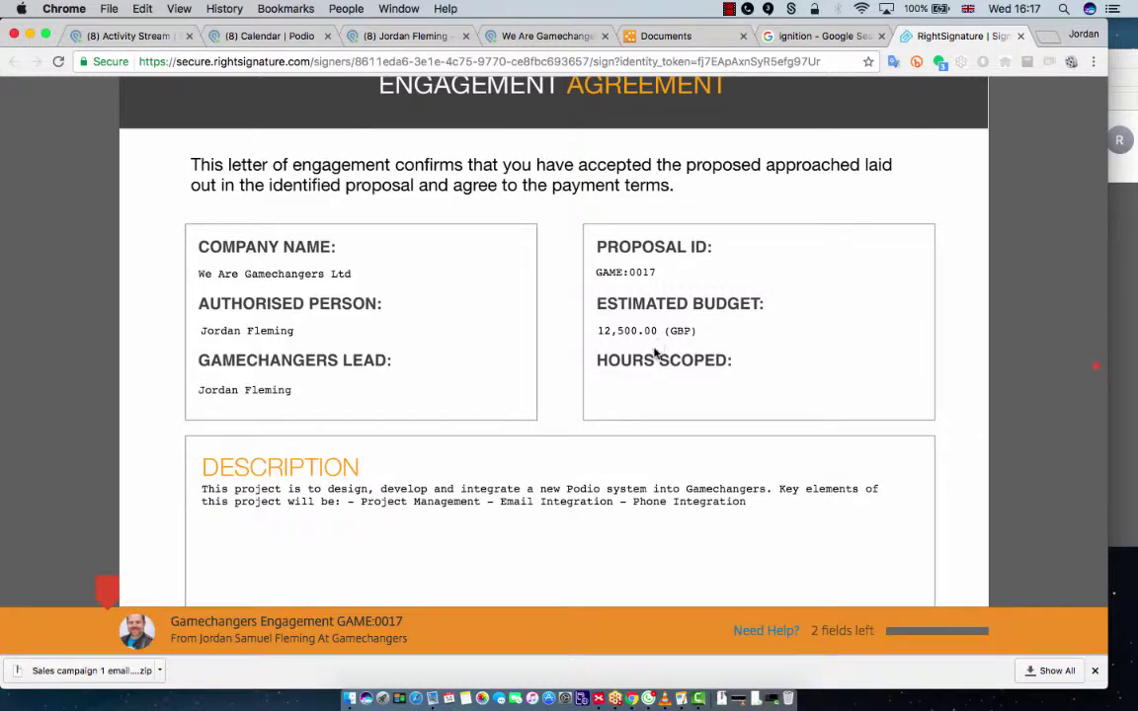
{"action": "scroll", "coordinate": [604, 348], "scroll_direction": "down", "scroll_amount": 3}
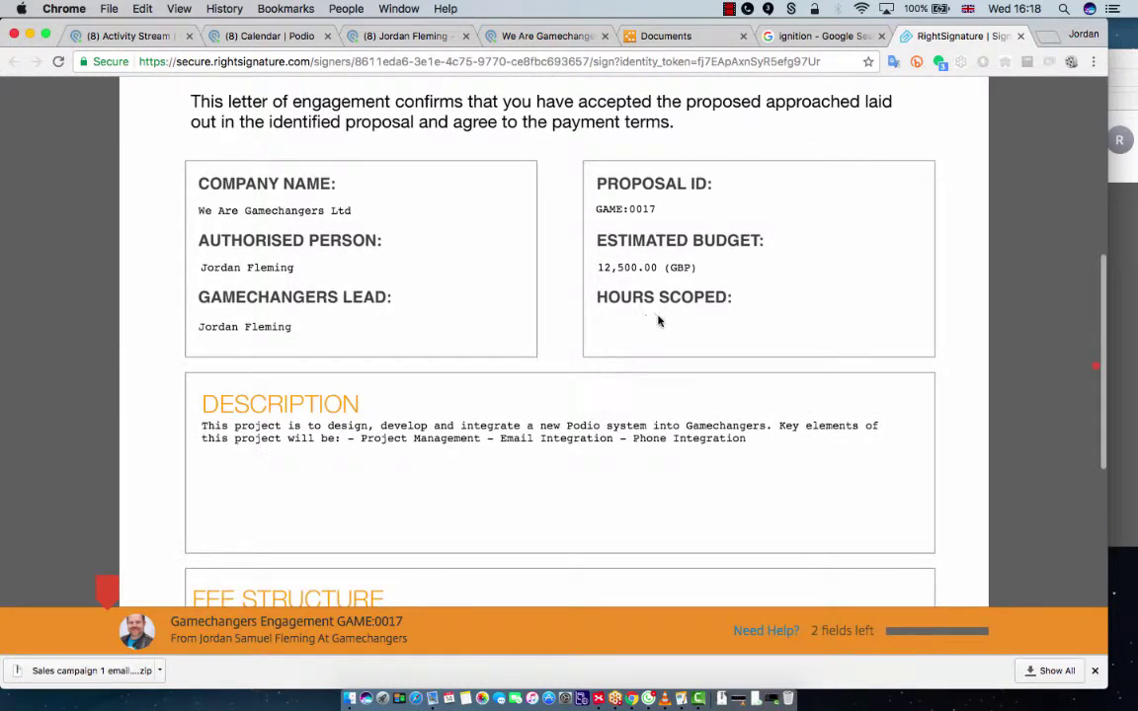
{"action": "scroll", "coordinate": [654, 316], "scroll_direction": "down", "scroll_amount": 3}
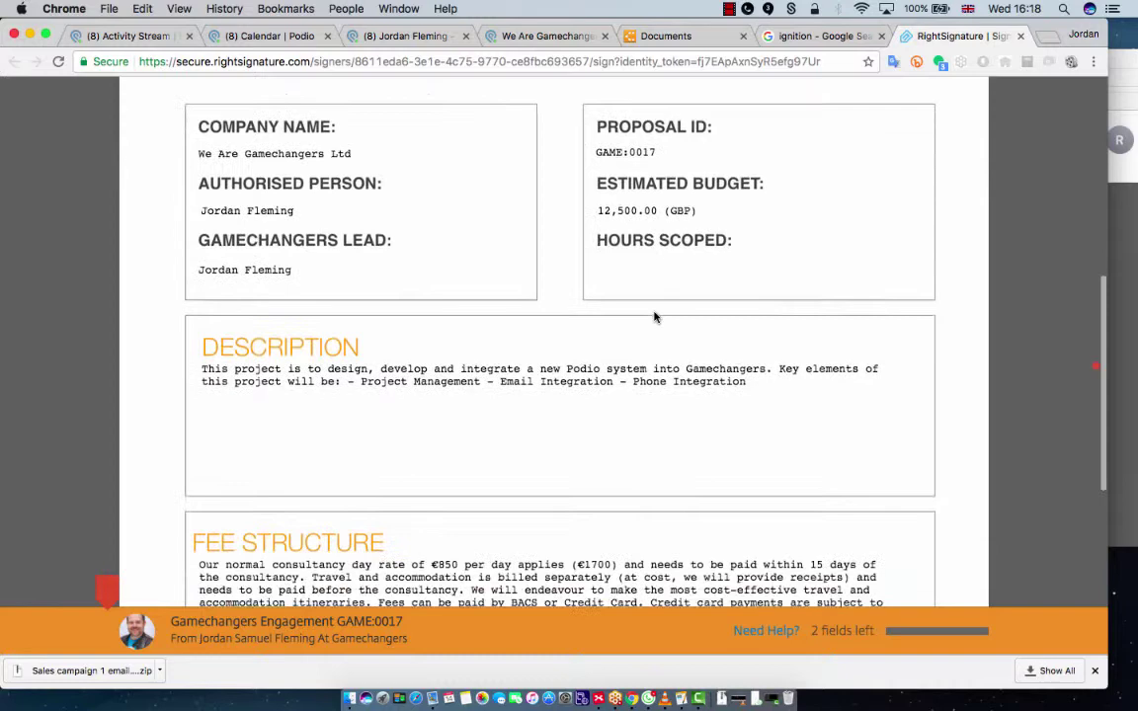
{"action": "scroll", "coordinate": [654, 316], "scroll_direction": "down", "scroll_amount": 2}
{"action": "scroll", "coordinate": [543, 317], "scroll_direction": "down", "scroll_amount": 2}
{"action": "scroll", "coordinate": [446, 318], "scroll_direction": "down", "scroll_amount": 3}
{"action": "scroll", "coordinate": [474, 327], "scroll_direction": "down", "scroll_amount": 1}
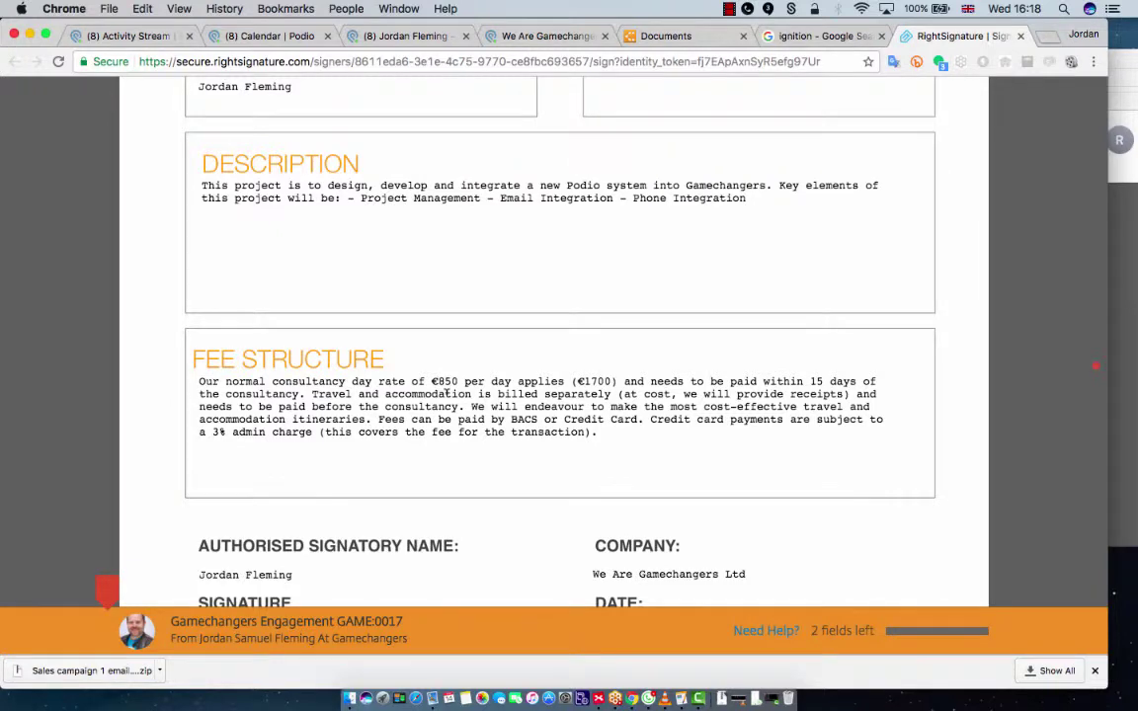
{"action": "scroll", "coordinate": [445, 393], "scroll_direction": "down", "scroll_amount": 6}
{"action": "scroll", "coordinate": [446, 393], "scroll_direction": "down", "scroll_amount": 2}
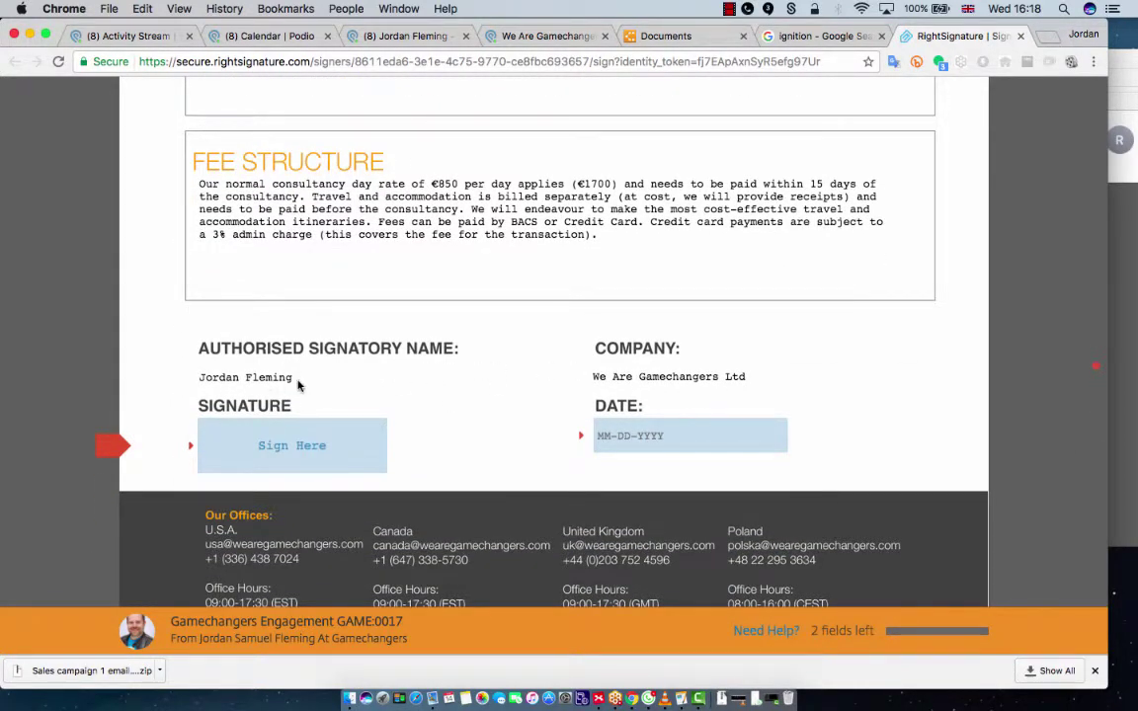
Draw a handwritten signature in the Sign Here field and apply it.
{"action": "left_click", "coordinate": [292, 447]}
{"action": "mouse_move", "coordinate": [565, 249]}
{"action": "left_mouse_down"}
{"action": "mouse_move", "coordinate": [601, 286]}
{"action": "mouse_move", "coordinate": [578, 203]}
{"action": "left_mouse_up"}
{"action": "left_click_drag", "start_coordinate": [605, 249], "coordinate": [453, 365]}
{"action": "left_click", "coordinate": [828, 502]}
Date the agreement 14 June 2017, then submit and confirm the signature.
{"action": "left_click", "coordinate": [636, 435]}
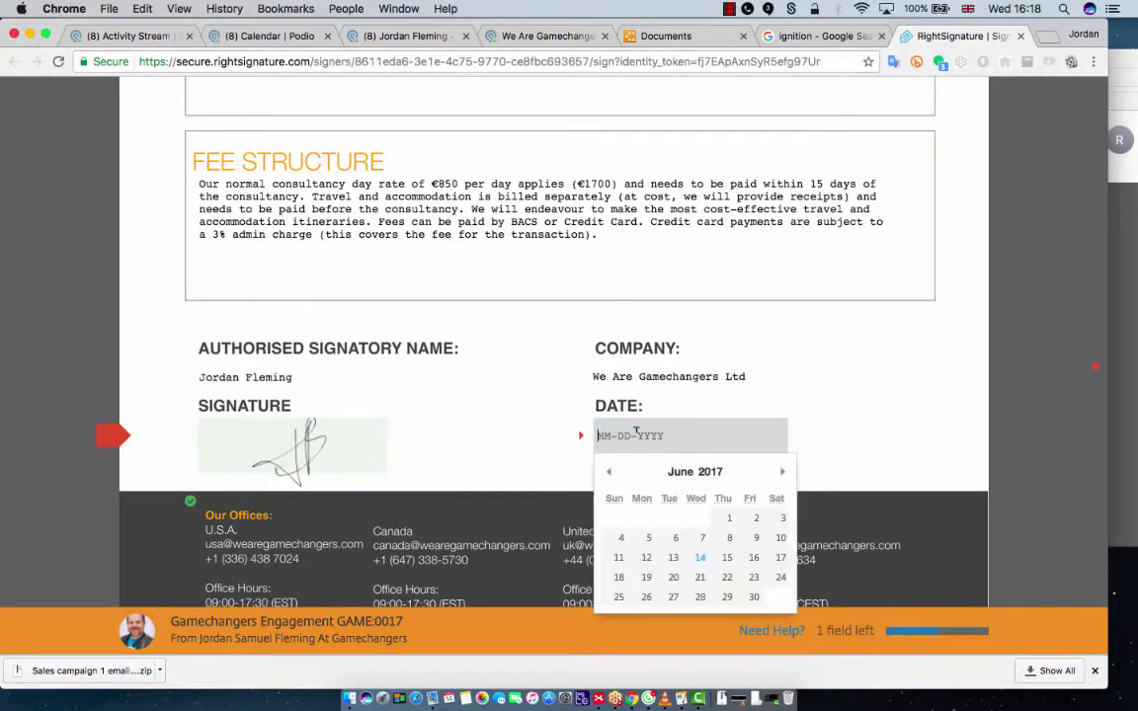
{"action": "left_click", "coordinate": [700, 558]}
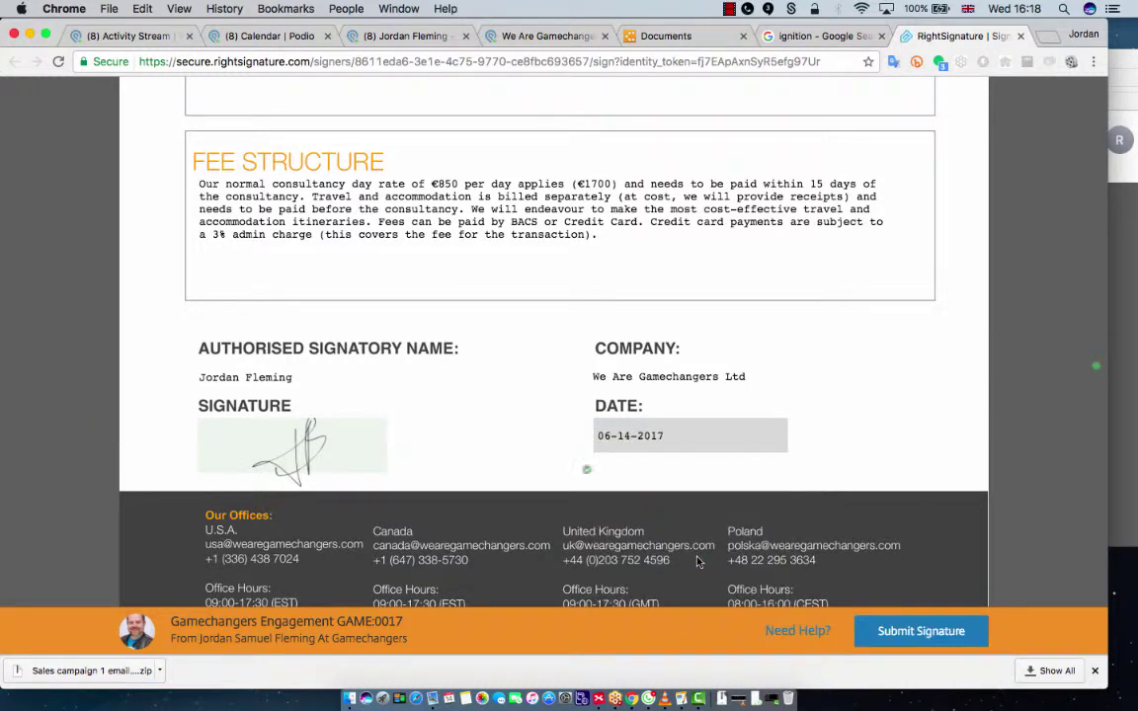
{"action": "left_click", "coordinate": [903, 623]}
{"action": "left_click", "coordinate": [914, 590]}
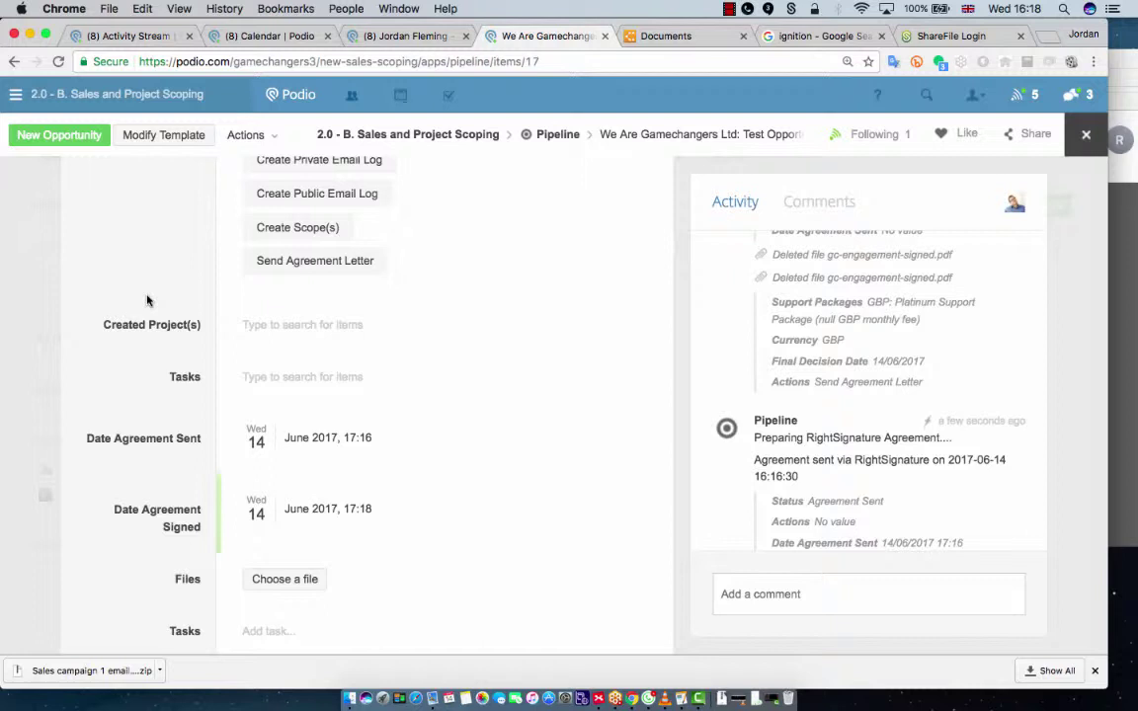
{"action": "scroll", "coordinate": [198, 501], "scroll_direction": "down", "scroll_amount": 1}
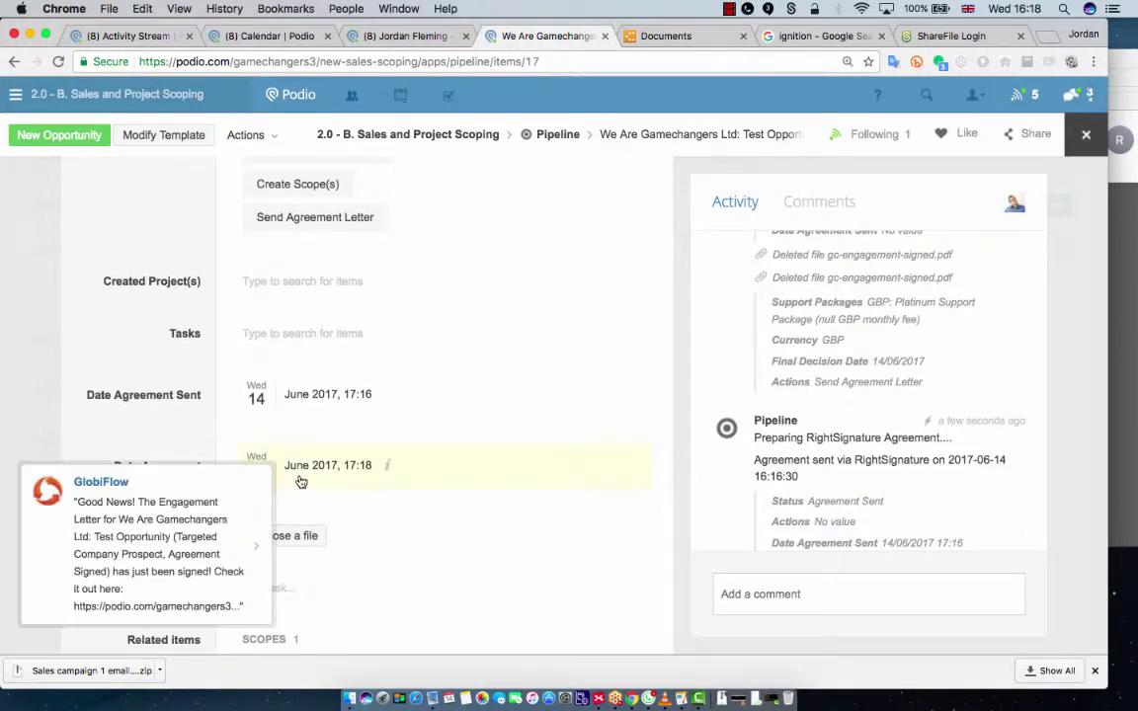
{"action": "scroll", "coordinate": [202, 375], "scroll_direction": "down", "scroll_amount": 1}
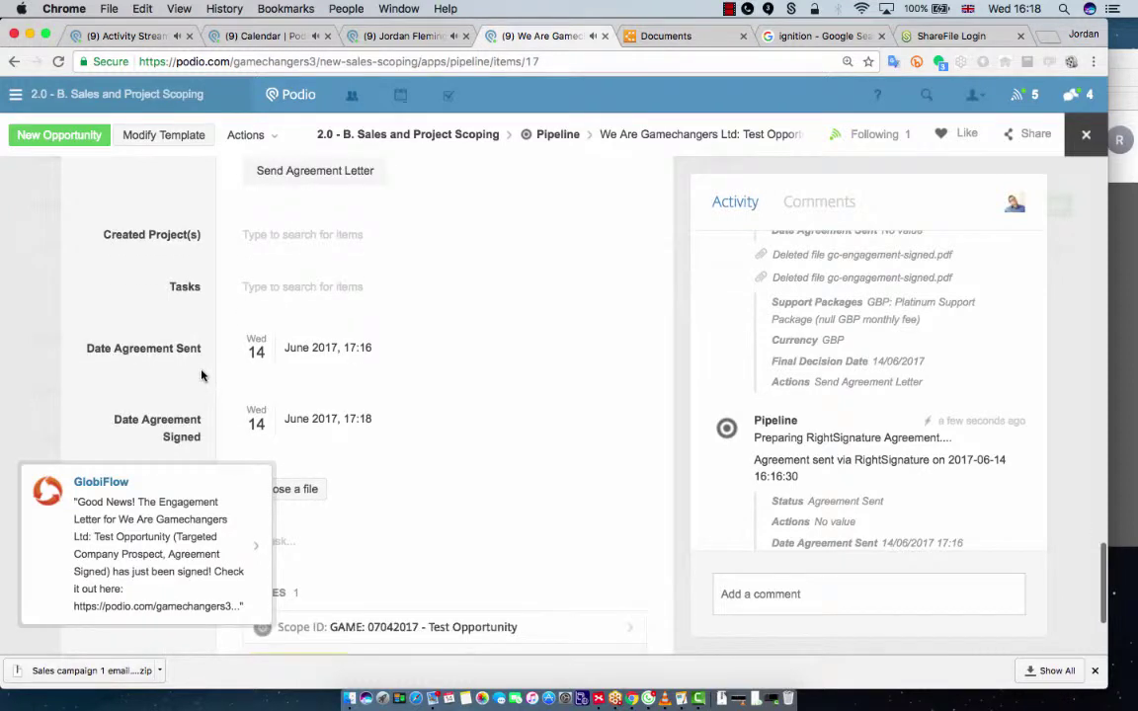
{"action": "scroll", "coordinate": [201, 375], "scroll_direction": "down", "scroll_amount": 1}
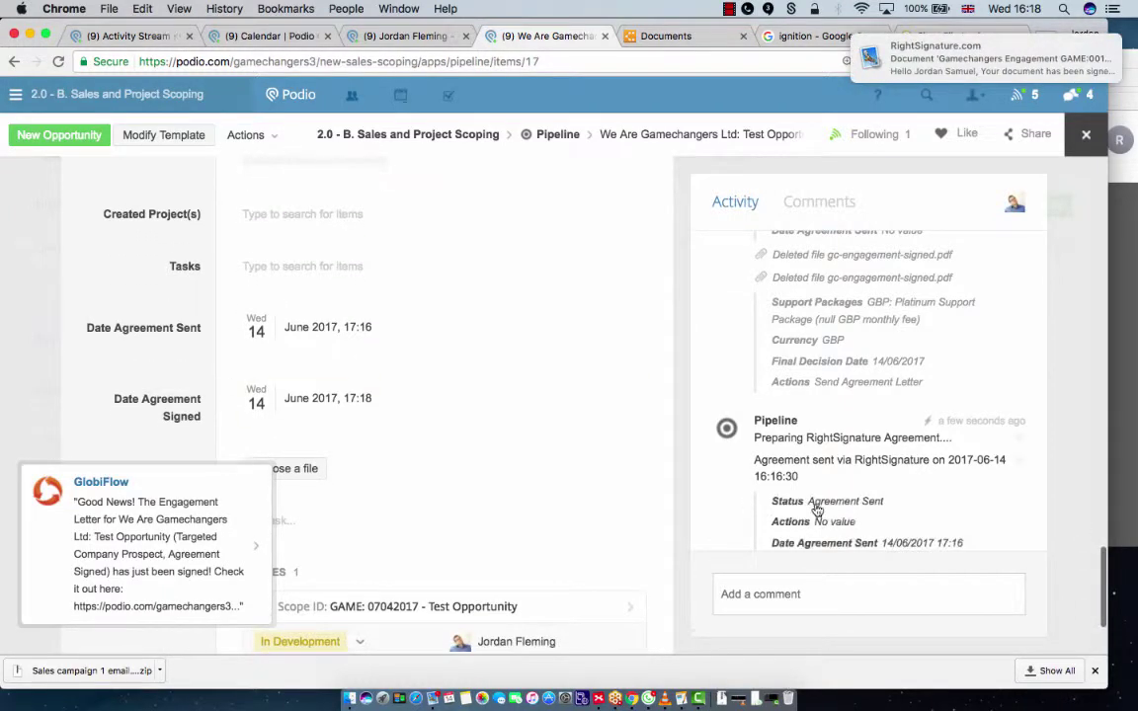
{"action": "scroll", "coordinate": [455, 361], "scroll_direction": "down", "scroll_amount": 3}
{"action": "scroll", "coordinate": [760, 398], "scroll_direction": "down", "scroll_amount": 3}
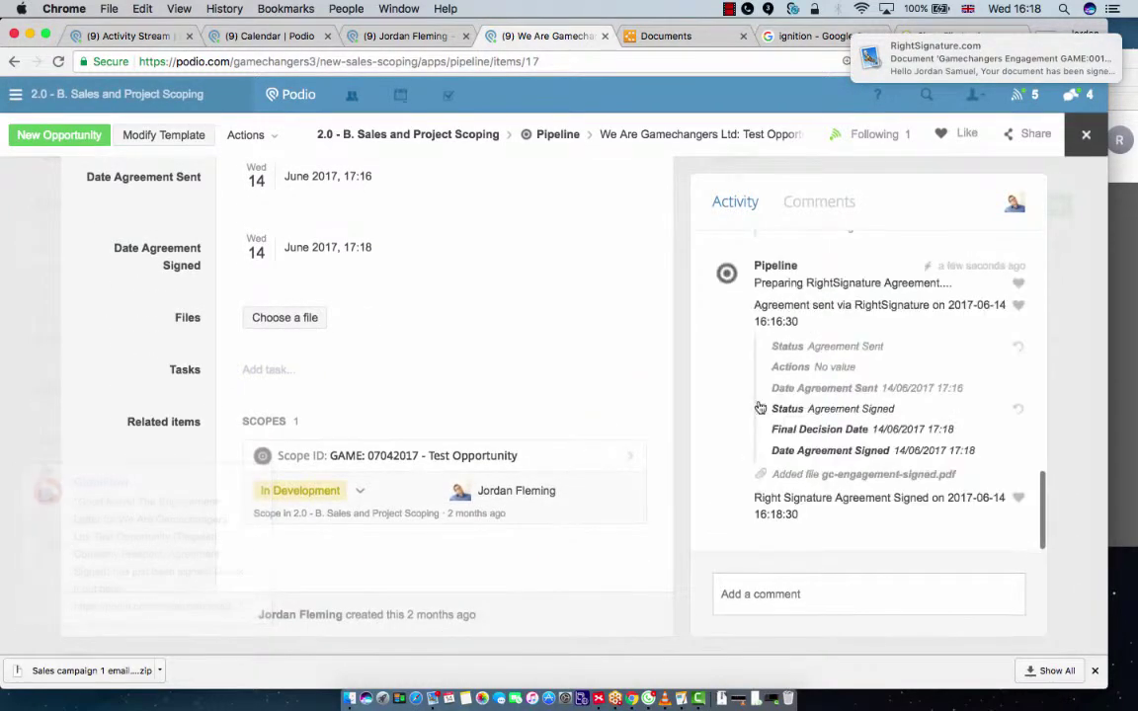
{"action": "left_click", "coordinate": [845, 475]}
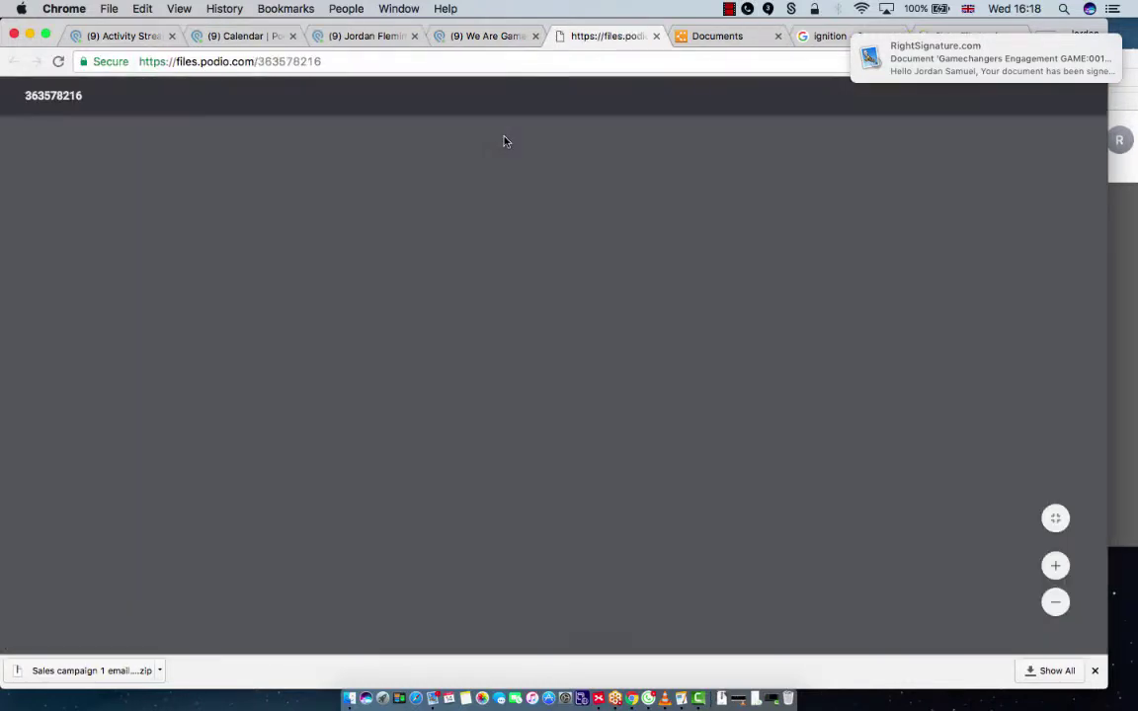
{"action": "scroll", "coordinate": [503, 139], "scroll_direction": "down", "scroll_amount": 5}
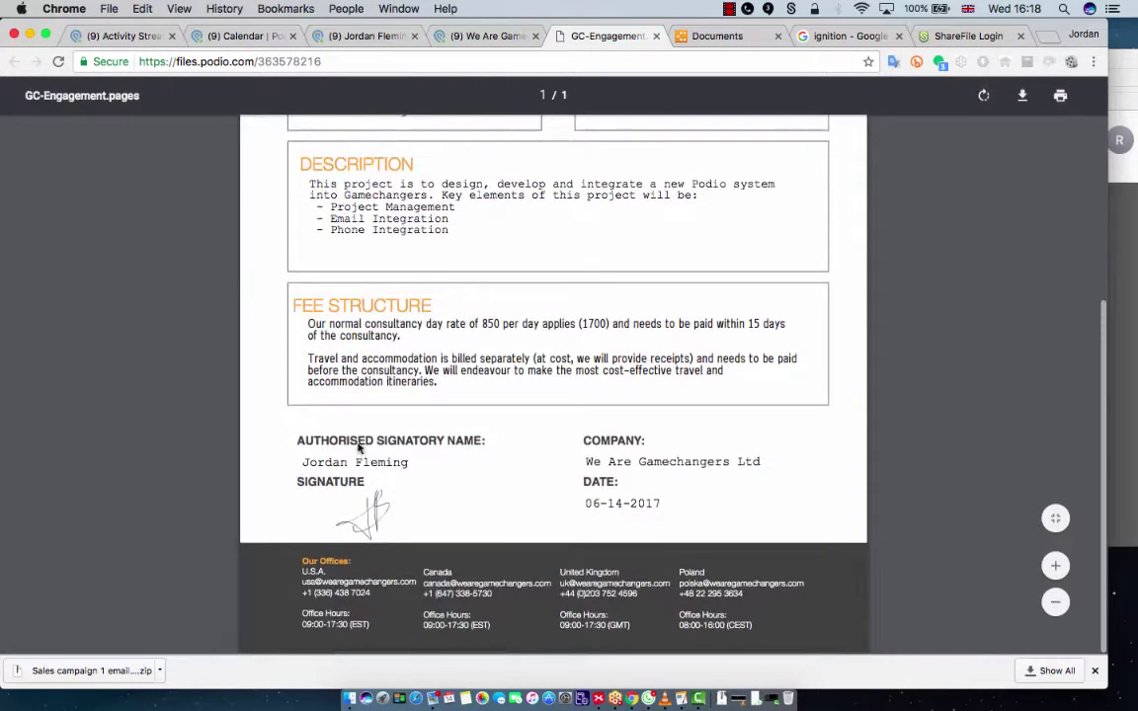
{"action": "scroll", "coordinate": [357, 447], "scroll_direction": "up", "scroll_amount": 5}
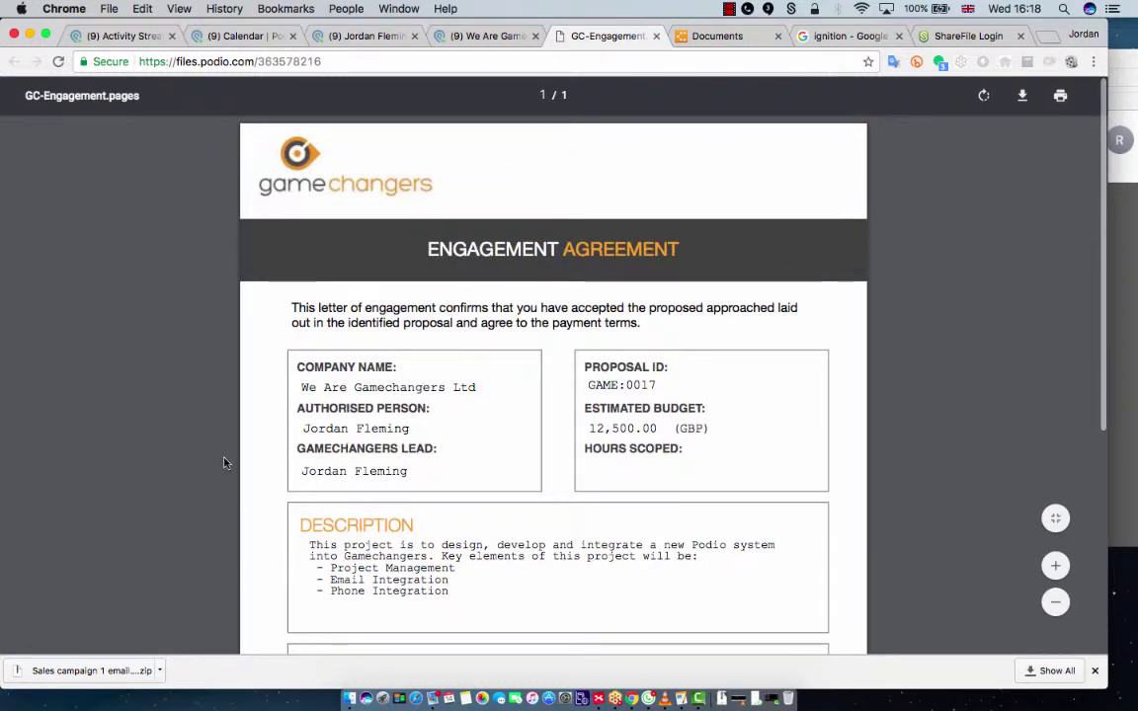
{"action": "key", "text": "super+w"}
{"action": "scroll", "coordinate": [136, 424], "scroll_direction": "up", "scroll_amount": 3}
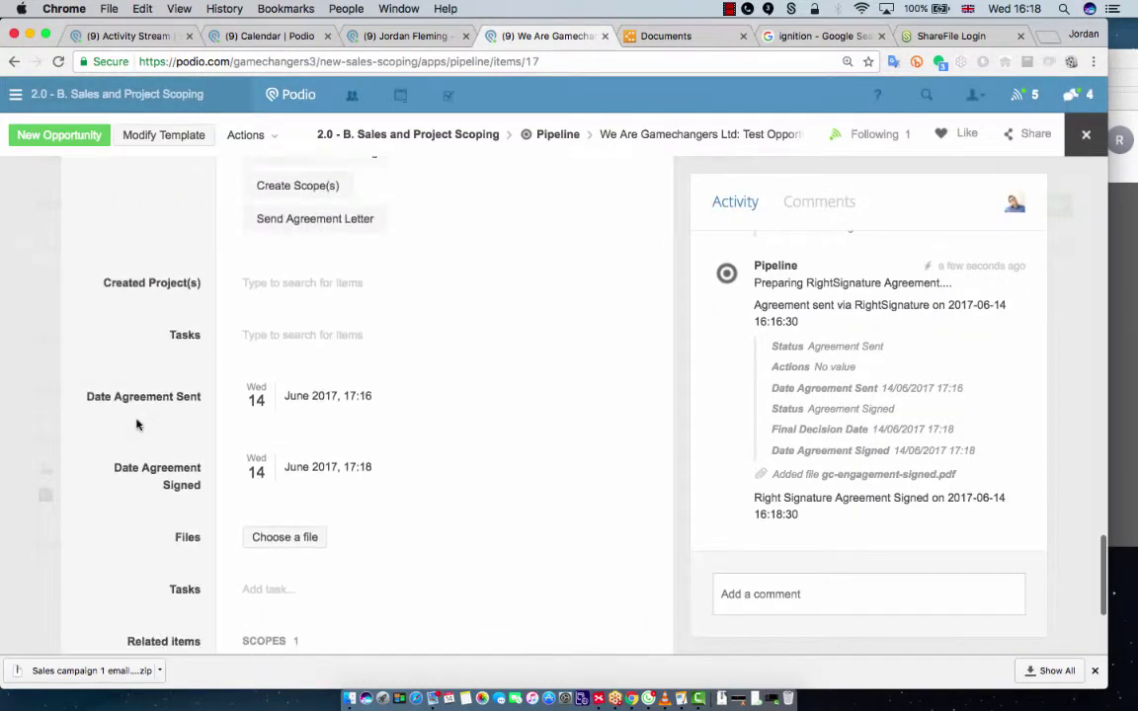
{"action": "scroll", "coordinate": [138, 425], "scroll_direction": "up", "scroll_amount": 2}
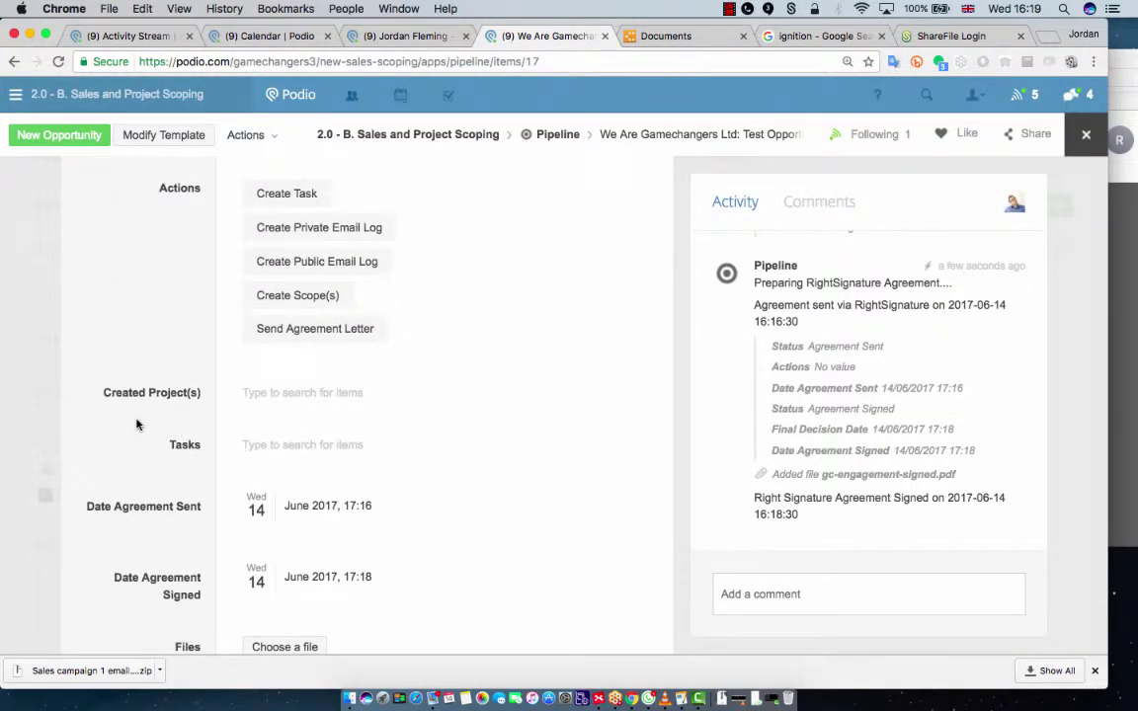
{"action": "scroll", "coordinate": [138, 425], "scroll_direction": "up", "scroll_amount": 2}
{"action": "scroll", "coordinate": [137, 425], "scroll_direction": "up", "scroll_amount": 1}
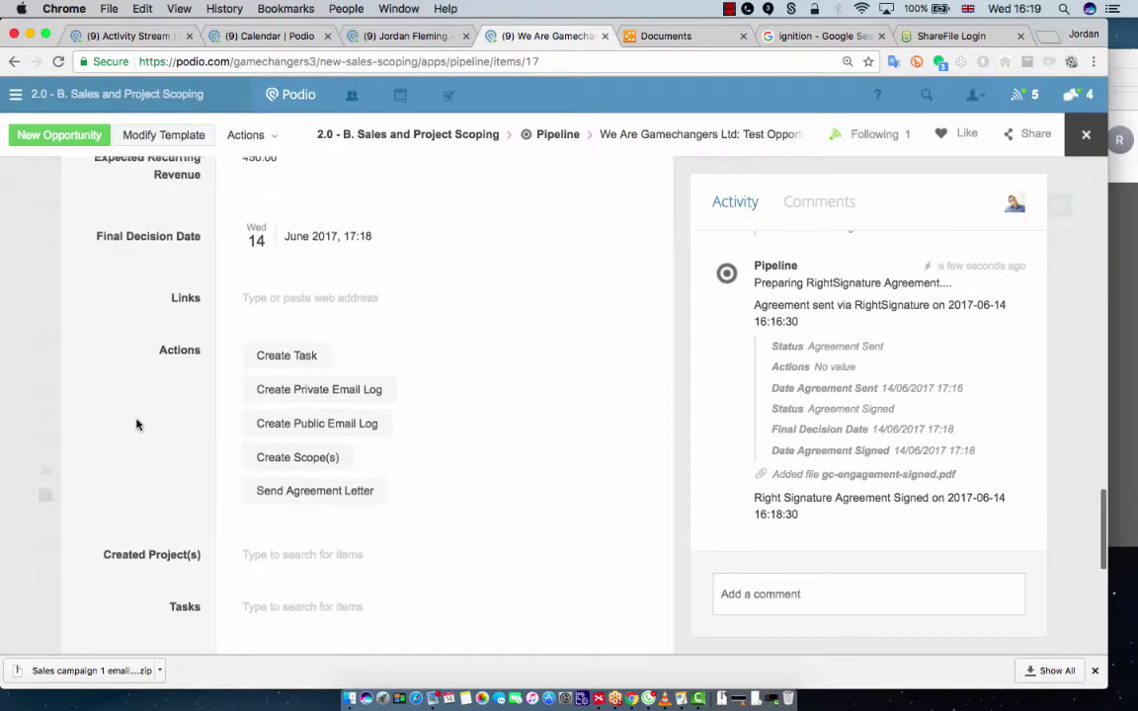
{"action": "scroll", "coordinate": [137, 425], "scroll_direction": "down", "scroll_amount": 1}
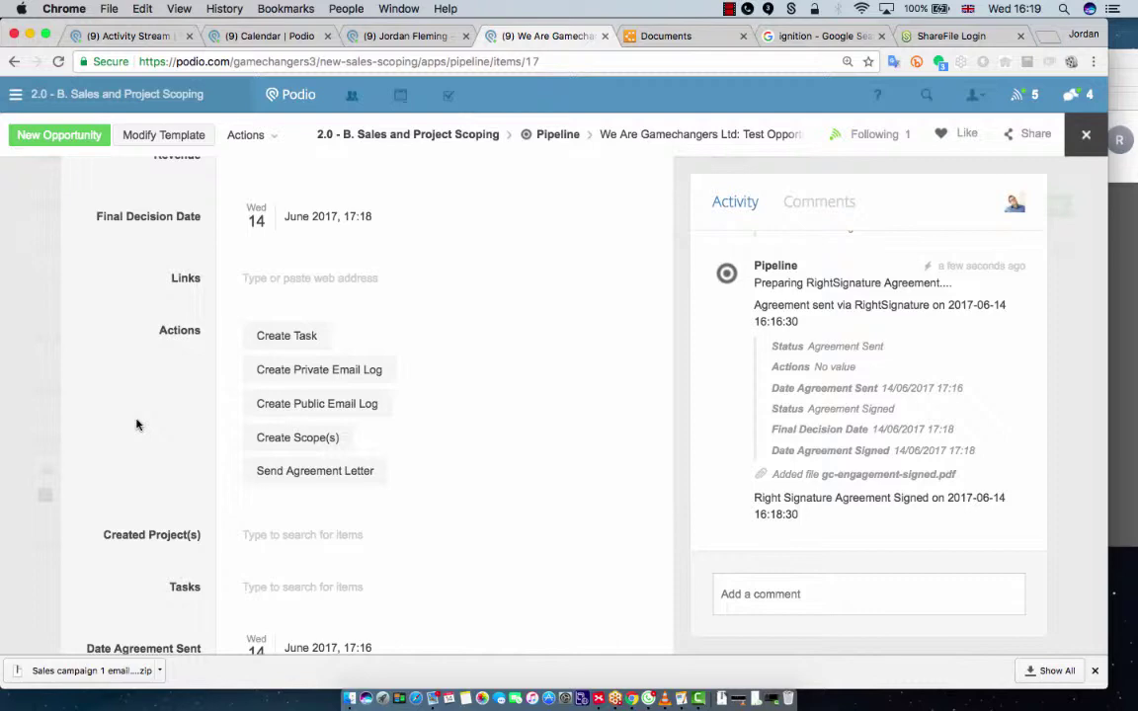
{"action": "scroll", "coordinate": [137, 425], "scroll_direction": "up", "scroll_amount": 2}
{"action": "scroll", "coordinate": [137, 425], "scroll_direction": "up", "scroll_amount": 5}
{"action": "scroll", "coordinate": [137, 425], "scroll_direction": "up", "scroll_amount": 1}
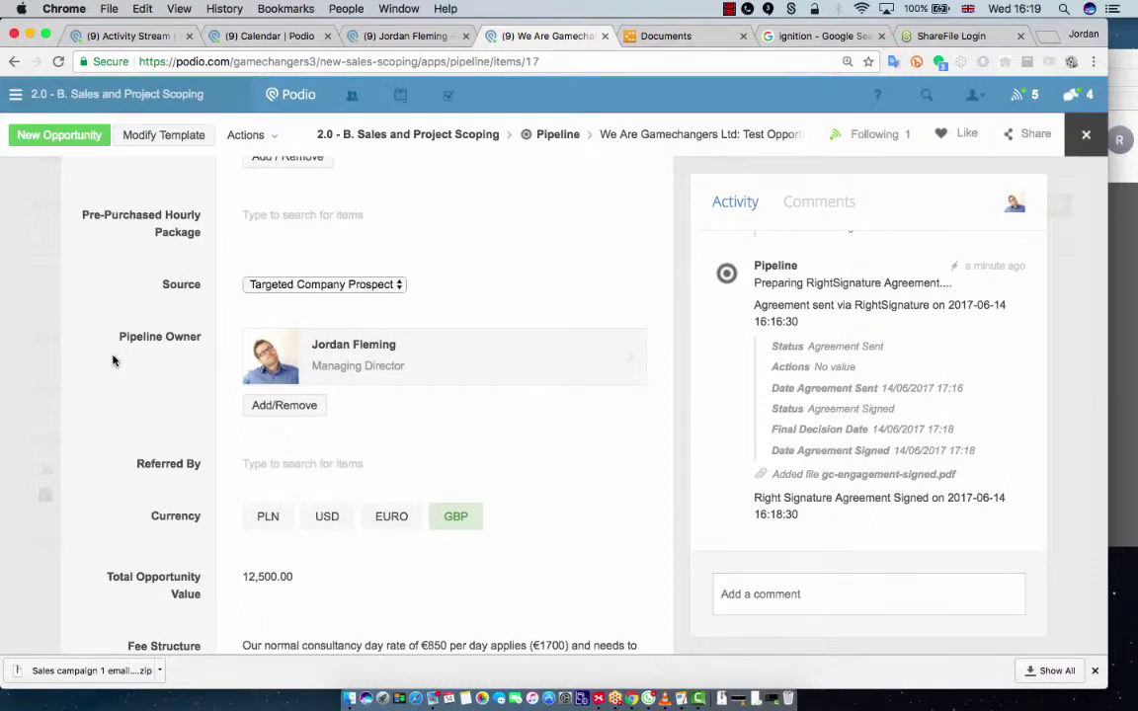
{"action": "scroll", "coordinate": [113, 361], "scroll_direction": "down", "scroll_amount": 2}
{"action": "scroll", "coordinate": [113, 361], "scroll_direction": "down", "scroll_amount": 1}
{"action": "scroll", "coordinate": [113, 361], "scroll_direction": "down", "scroll_amount": 2}
{"action": "scroll", "coordinate": [112, 361], "scroll_direction": "down", "scroll_amount": 3}
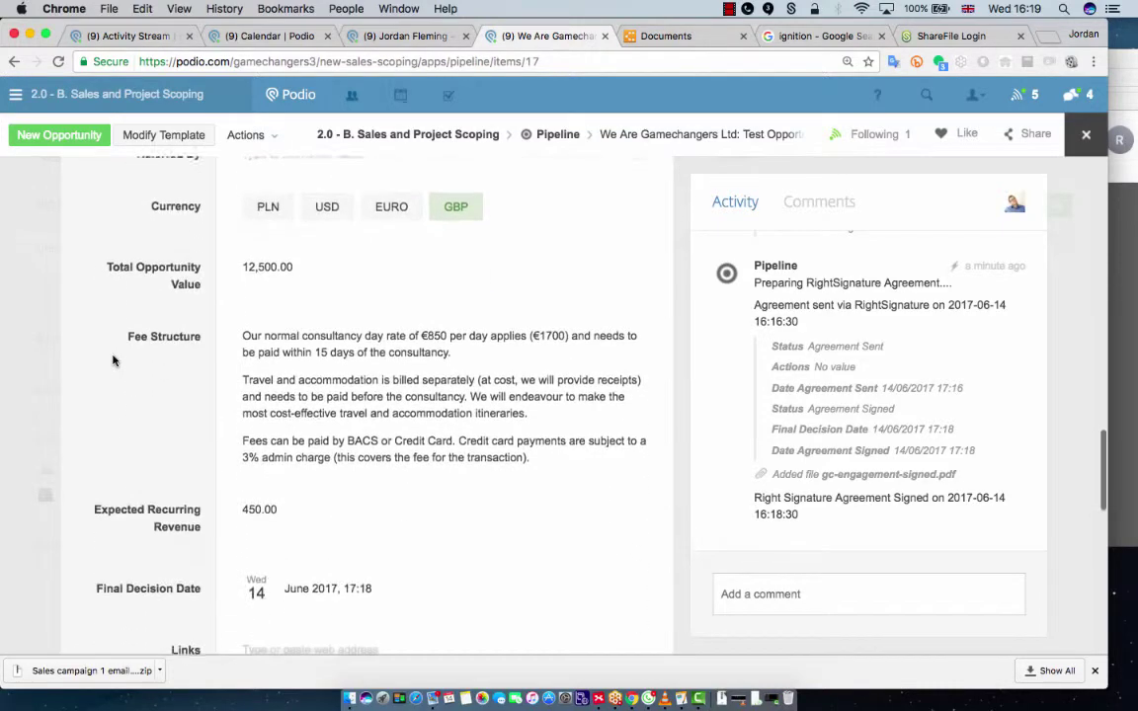
{"action": "scroll", "coordinate": [113, 361], "scroll_direction": "down", "scroll_amount": 1}
{"action": "scroll", "coordinate": [113, 361], "scroll_direction": "down", "scroll_amount": 2}
{"action": "scroll", "coordinate": [113, 360], "scroll_direction": "down", "scroll_amount": 5}
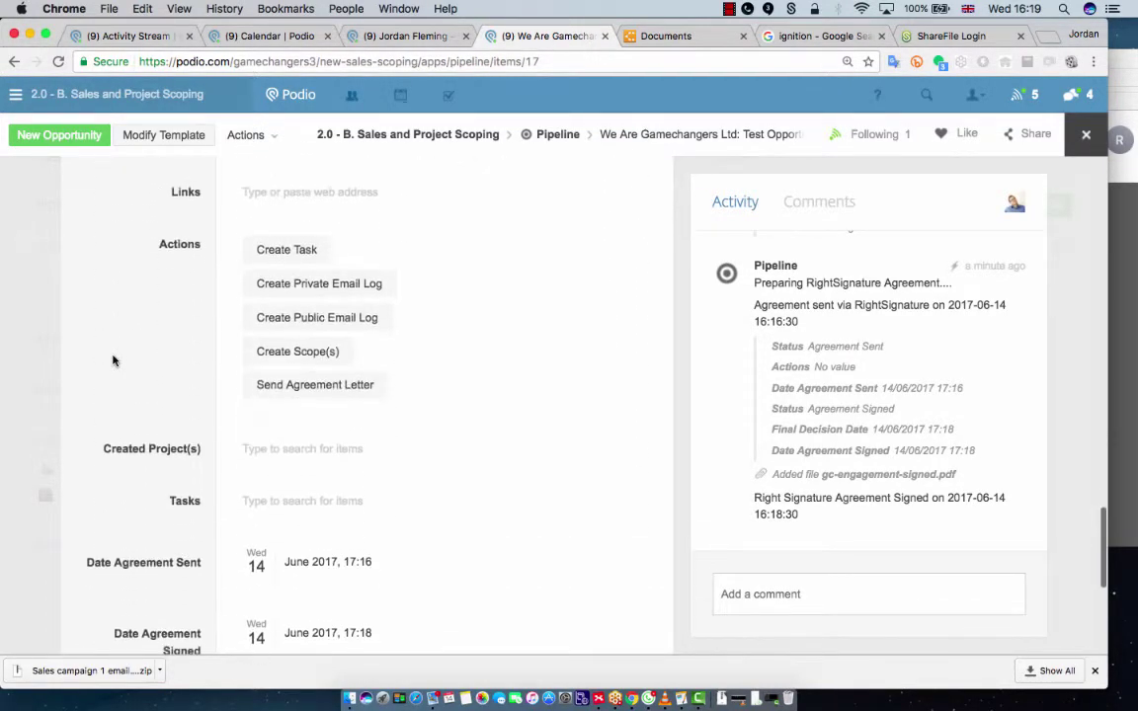
{"action": "scroll", "coordinate": [113, 361], "scroll_direction": "down", "scroll_amount": 1}
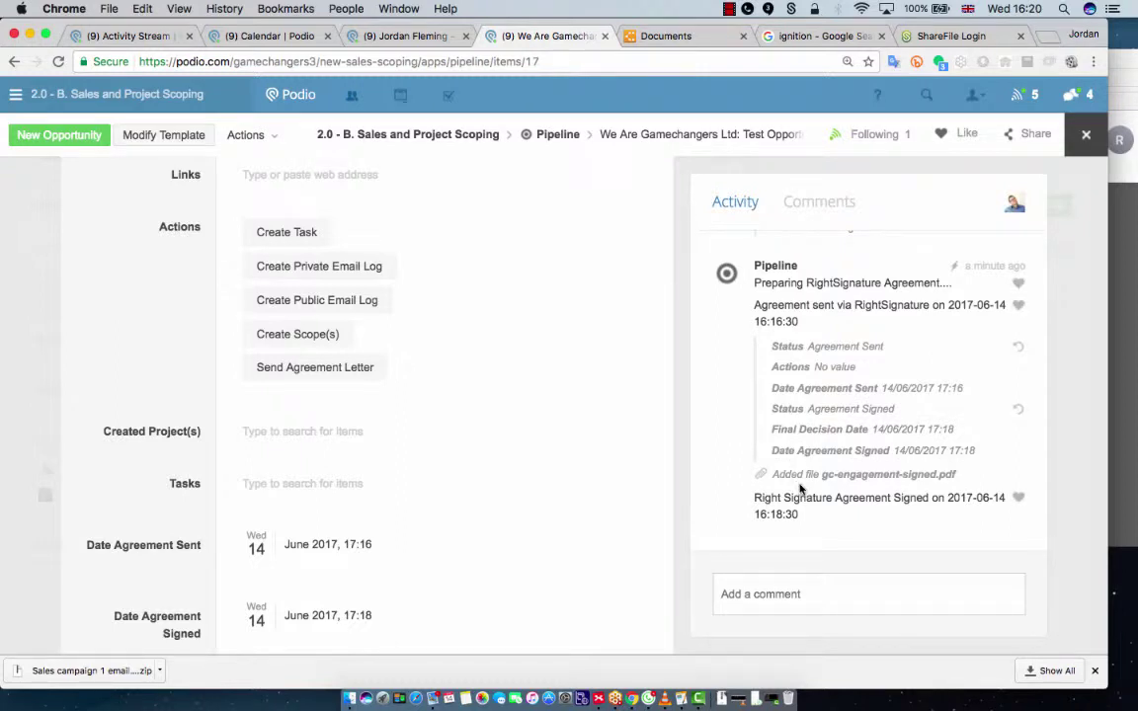
{"action": "scroll", "coordinate": [180, 413], "scroll_direction": "down", "scroll_amount": 1}
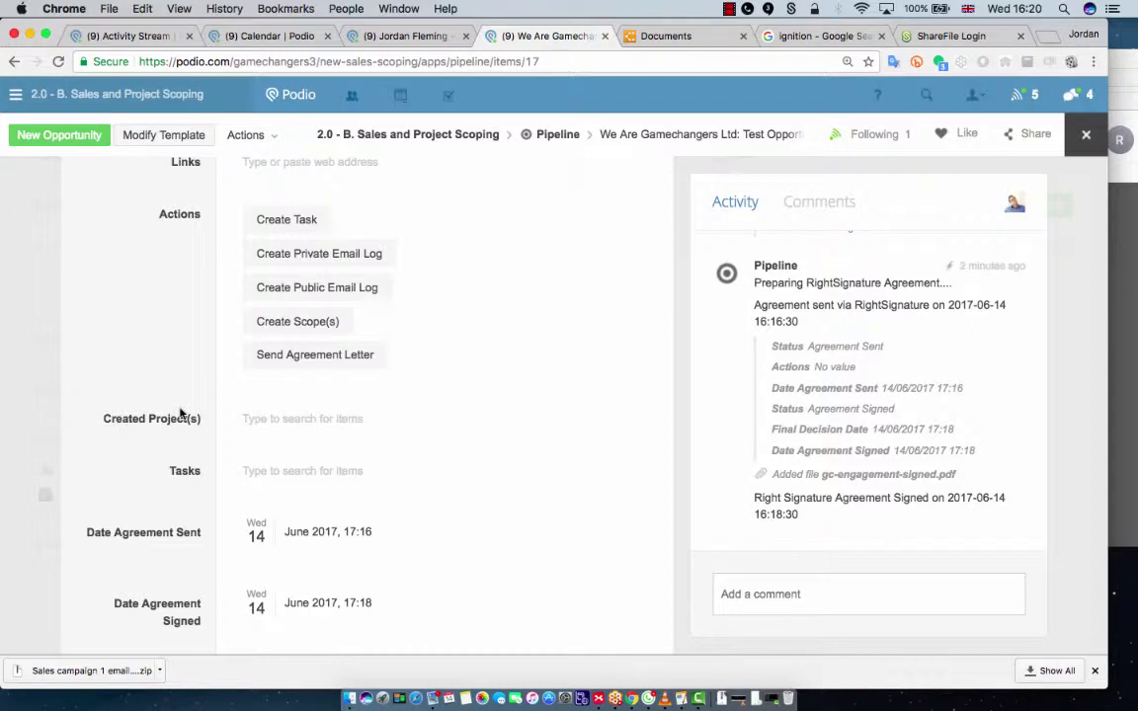
{"action": "scroll", "coordinate": [180, 413], "scroll_direction": "down", "scroll_amount": 5}
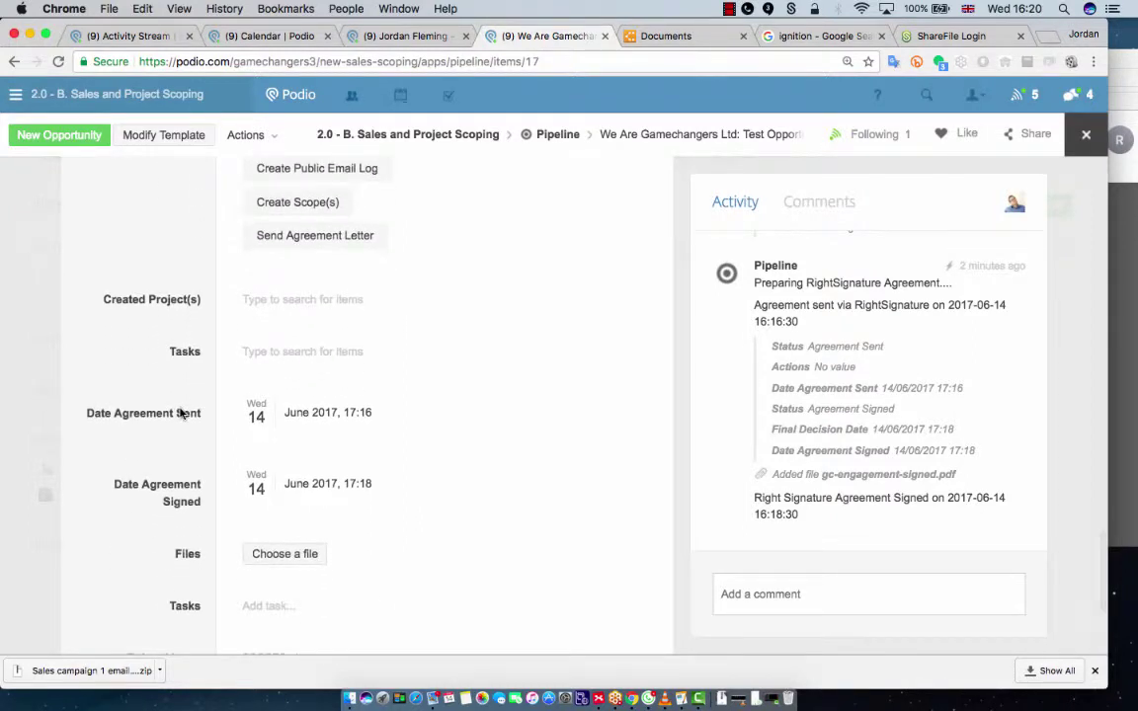
{"action": "scroll", "coordinate": [180, 412], "scroll_direction": "up", "scroll_amount": 5}
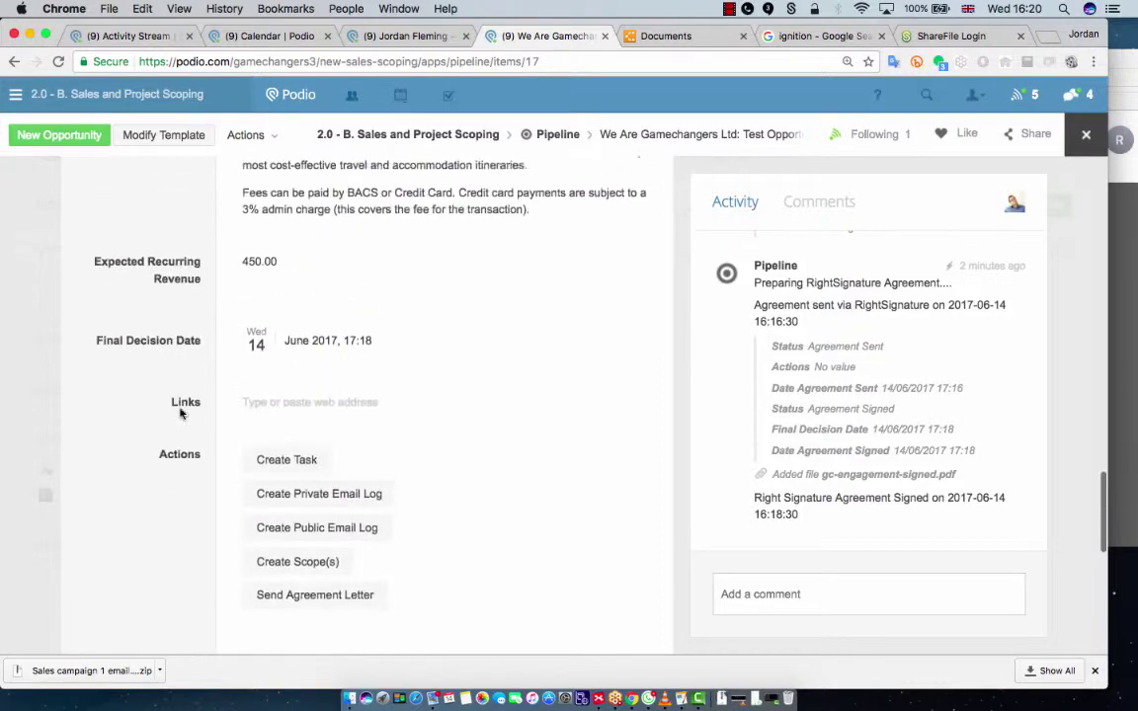
{"action": "scroll", "coordinate": [180, 413], "scroll_direction": "up", "scroll_amount": 5}
{"action": "scroll", "coordinate": [180, 413], "scroll_direction": "up", "scroll_amount": 2}
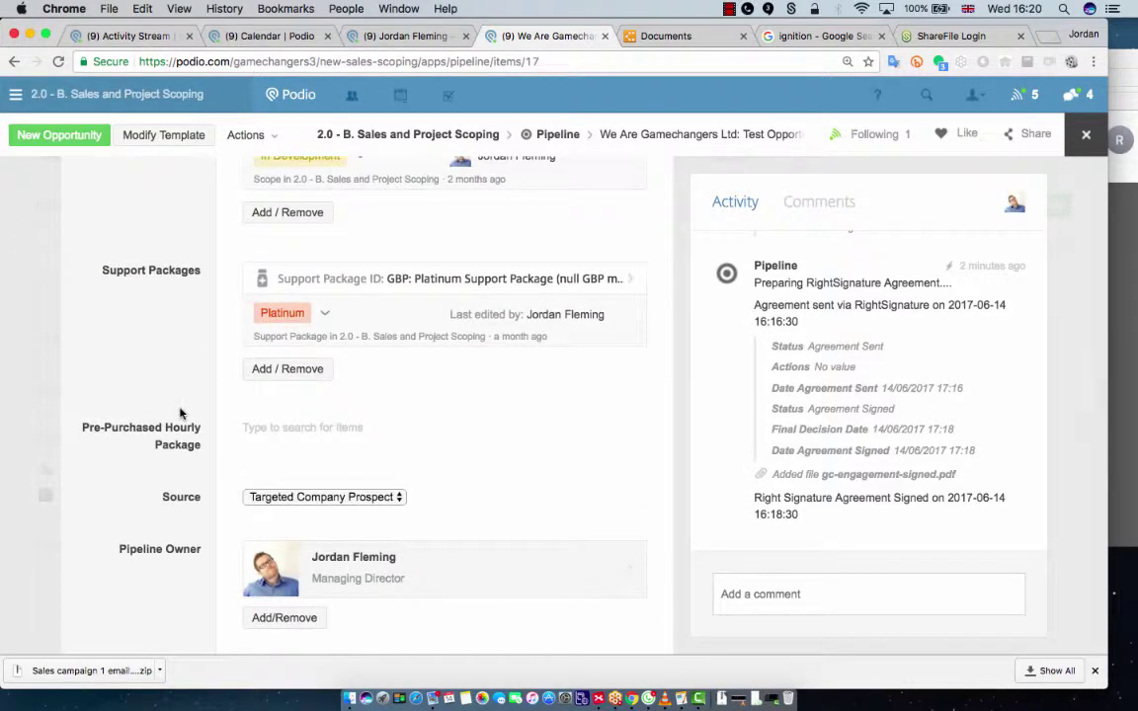